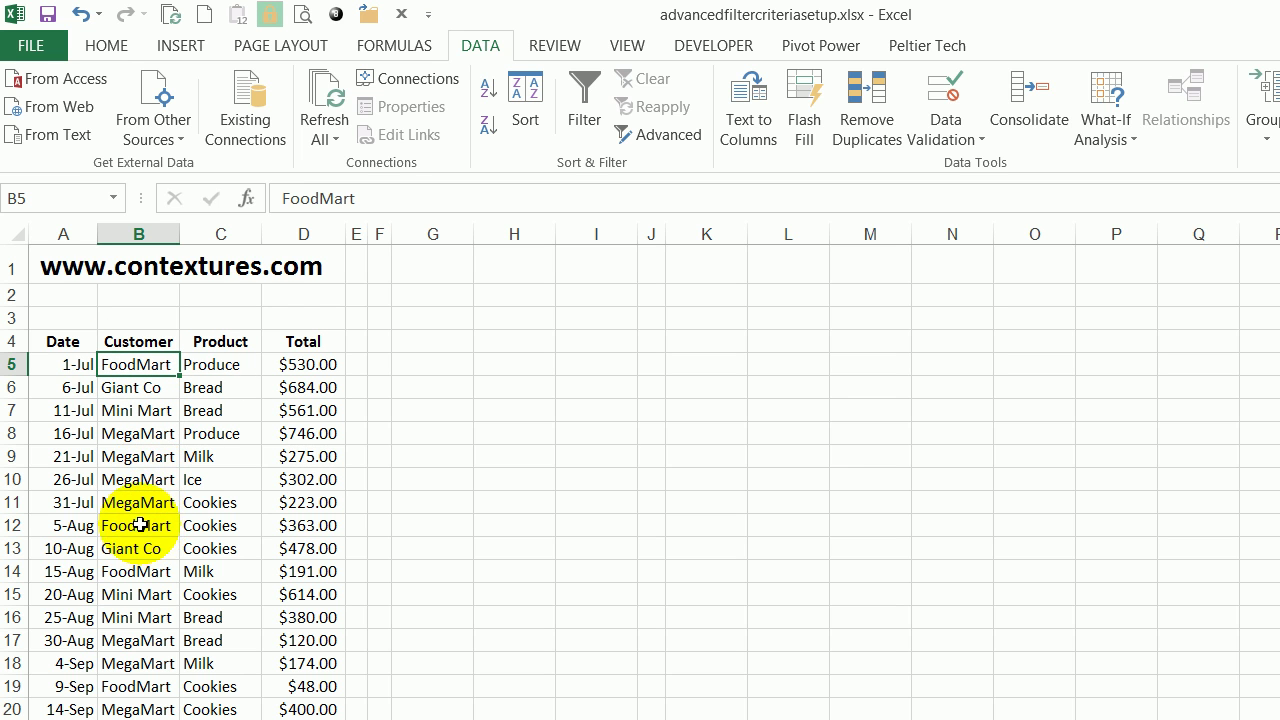
Filter the list to FoodMart rows by B5's value, then clear it and turn filtering off
right_click(132, 364)
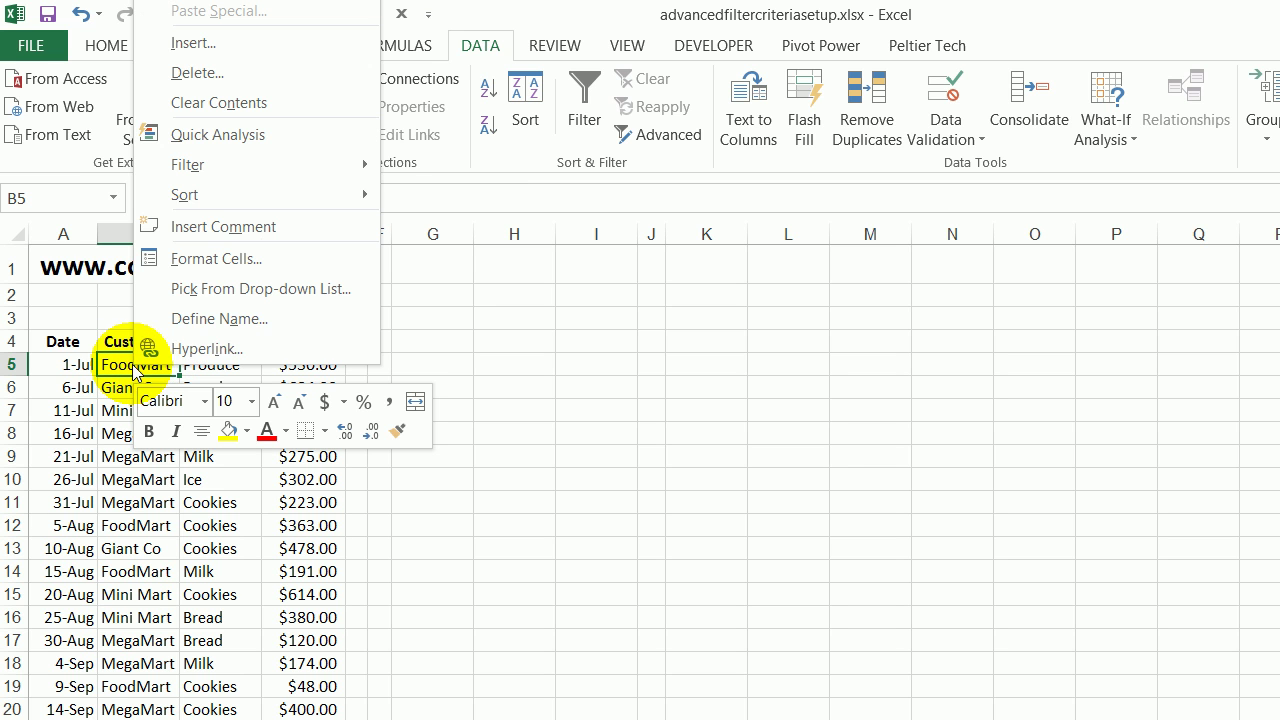
mouse_move(230, 176)
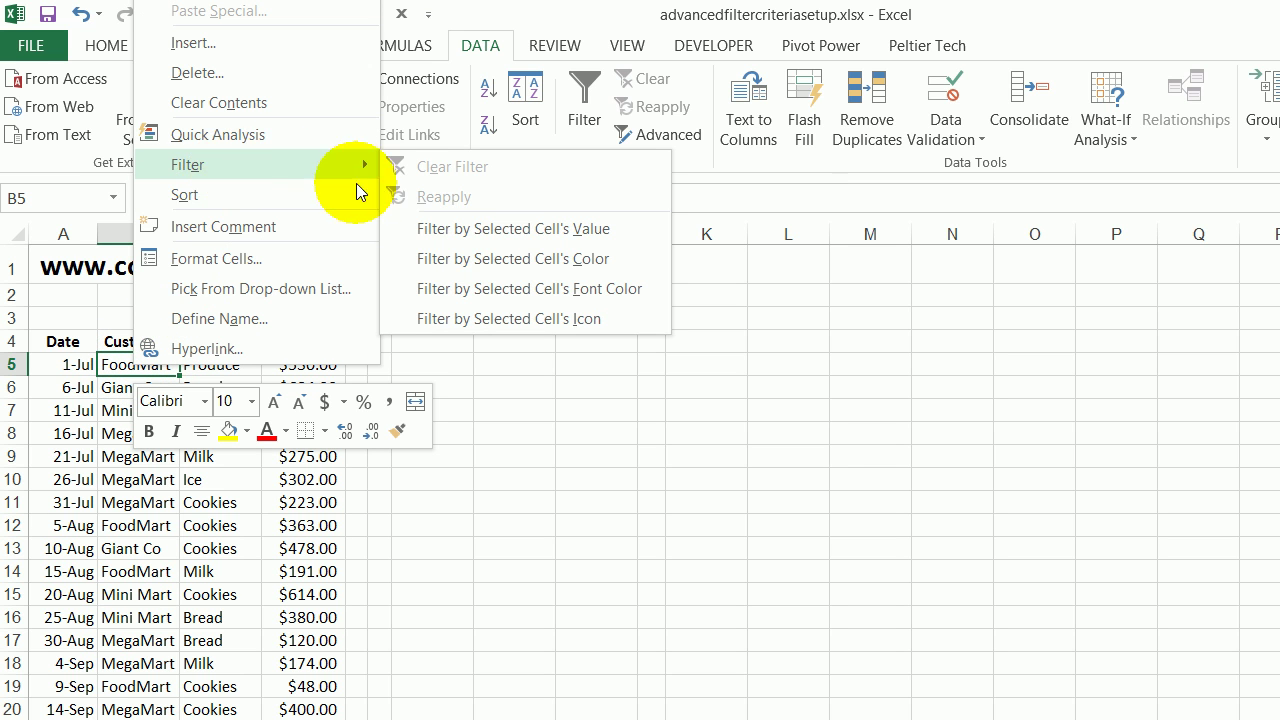
click(457, 228)
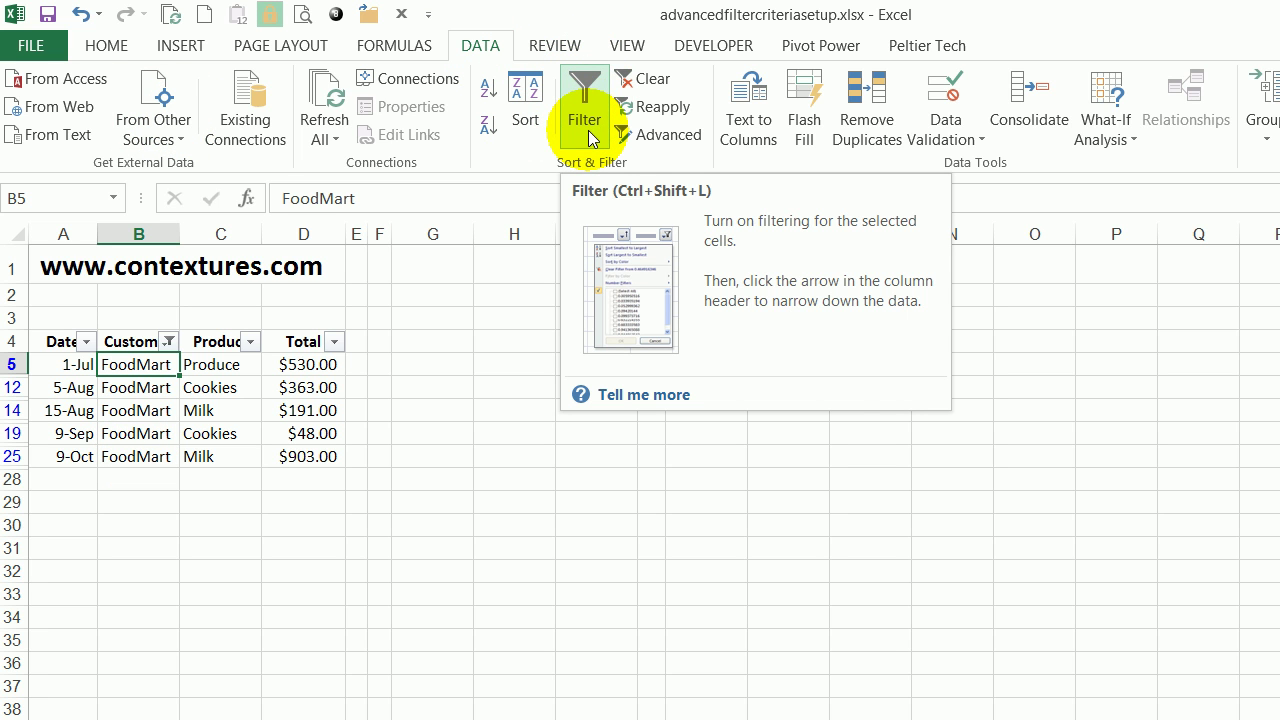
click(643, 79)
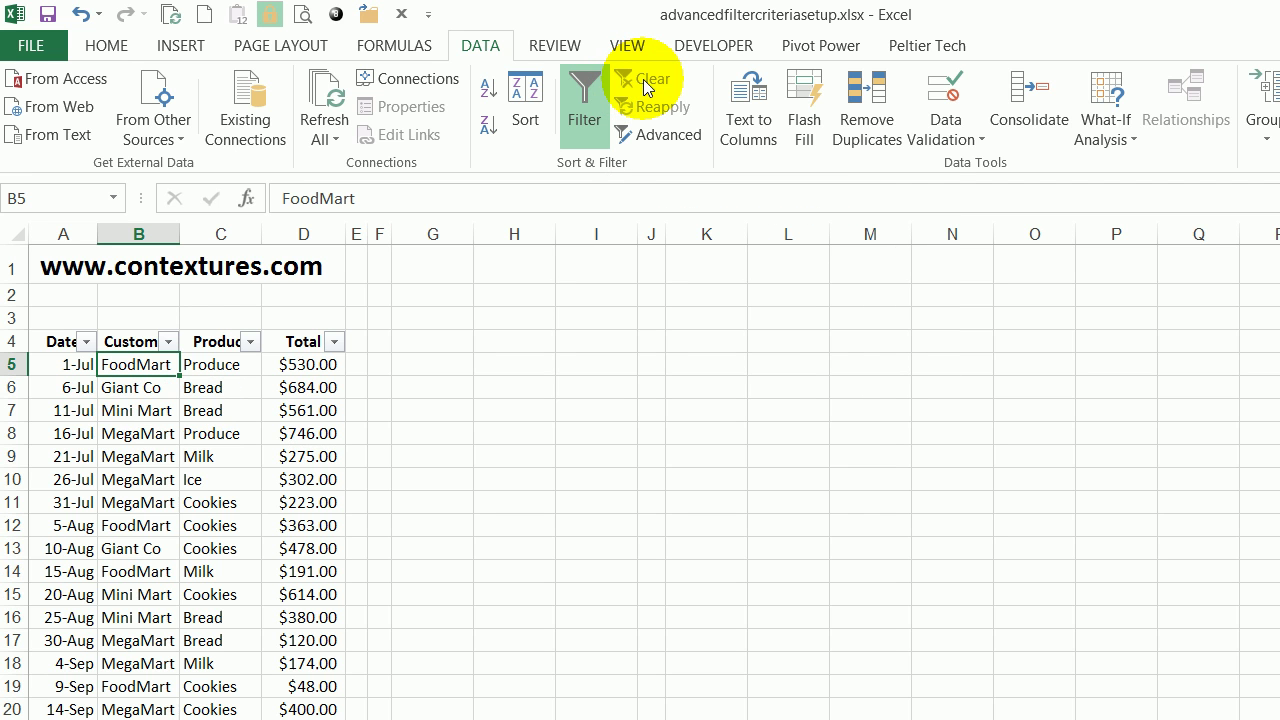
click(591, 107)
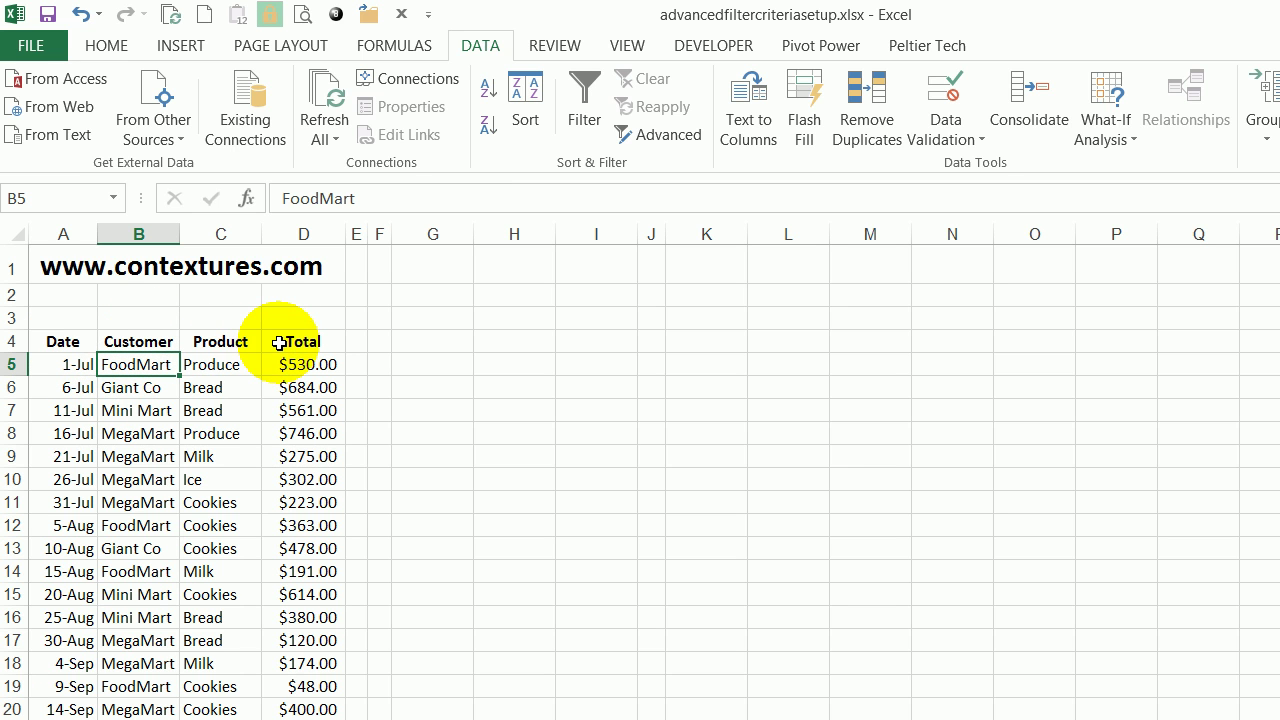
Filter by the MegaMart value in B8, then narrow to the Milk value in C9
click(135, 433)
right_click(136, 438)
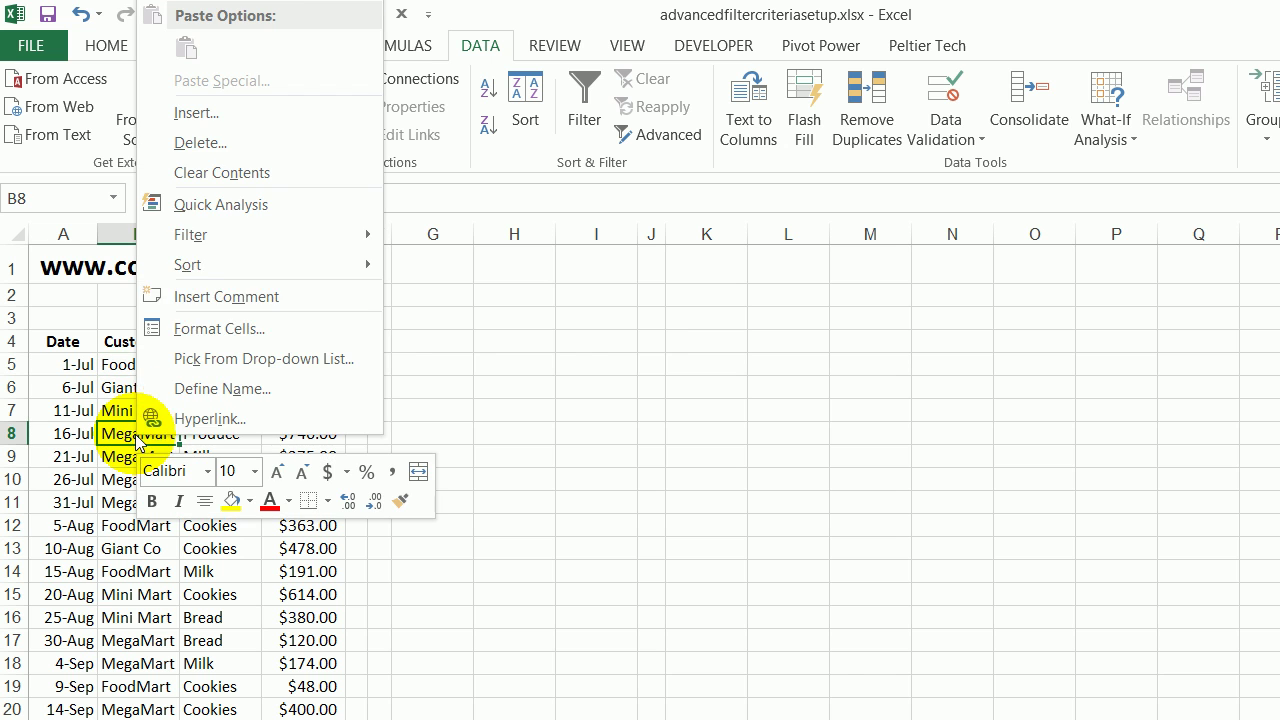
mouse_move(212, 235)
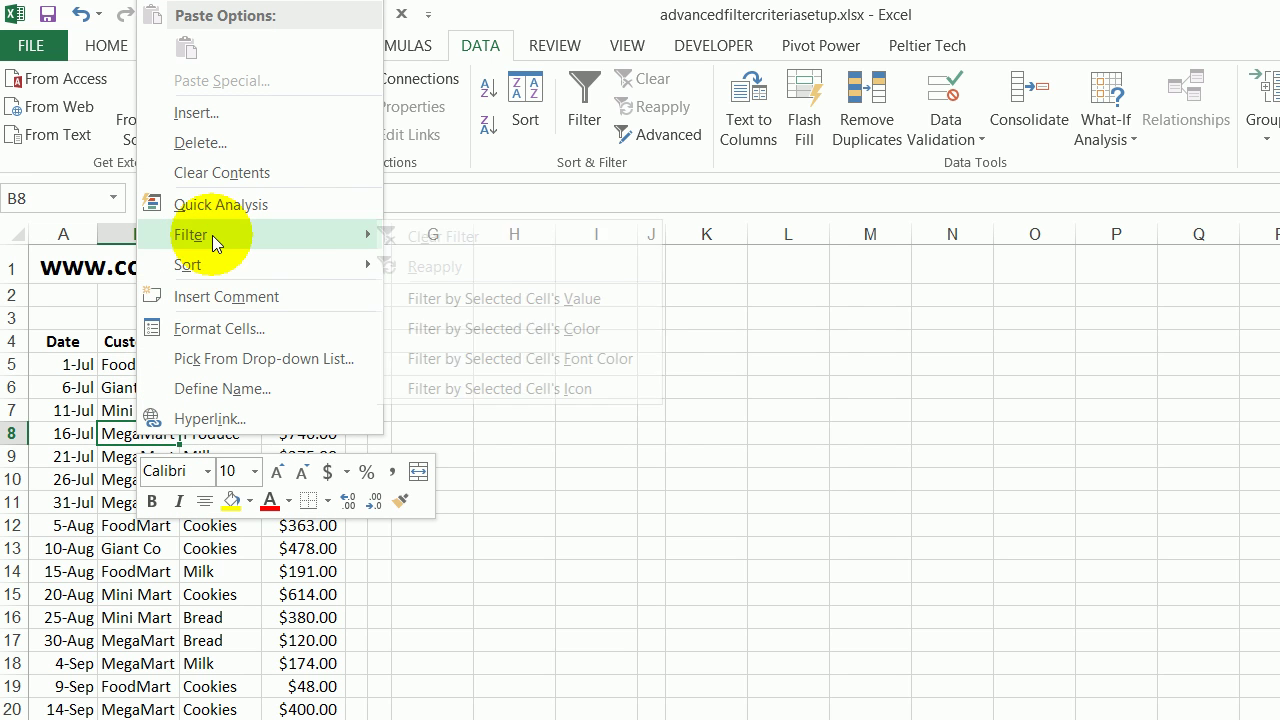
click(453, 299)
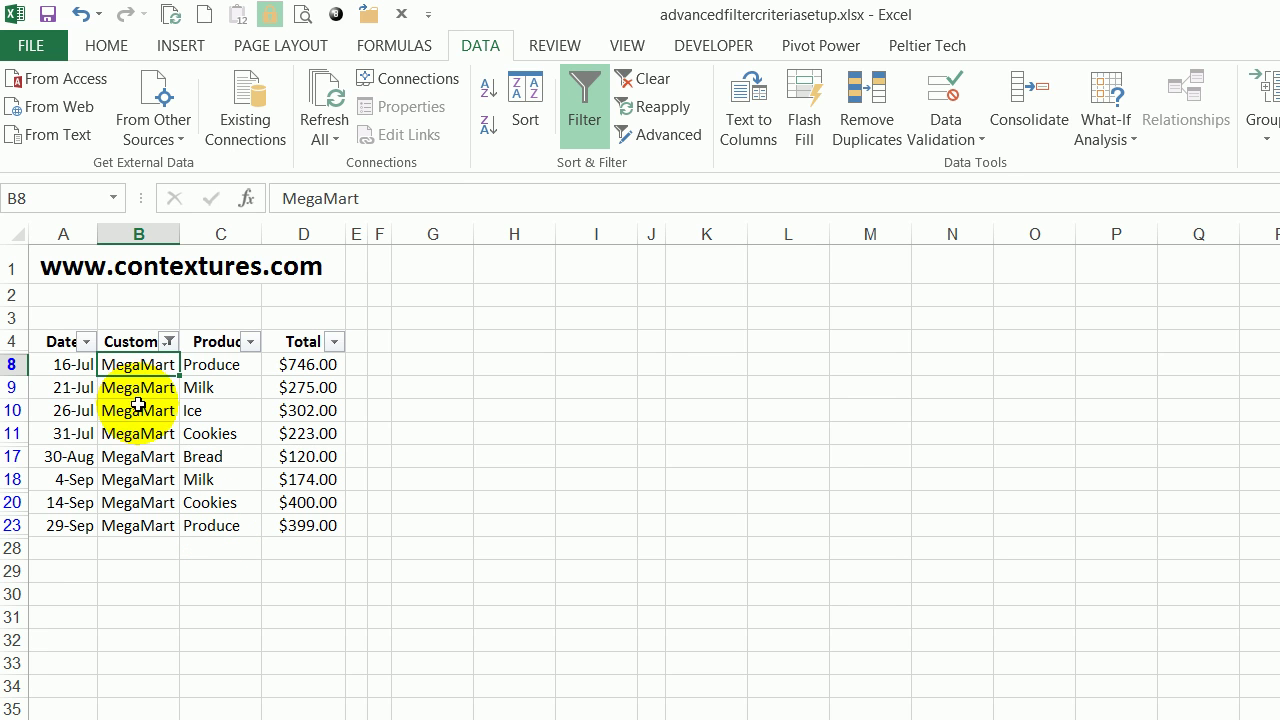
right_click(216, 388)
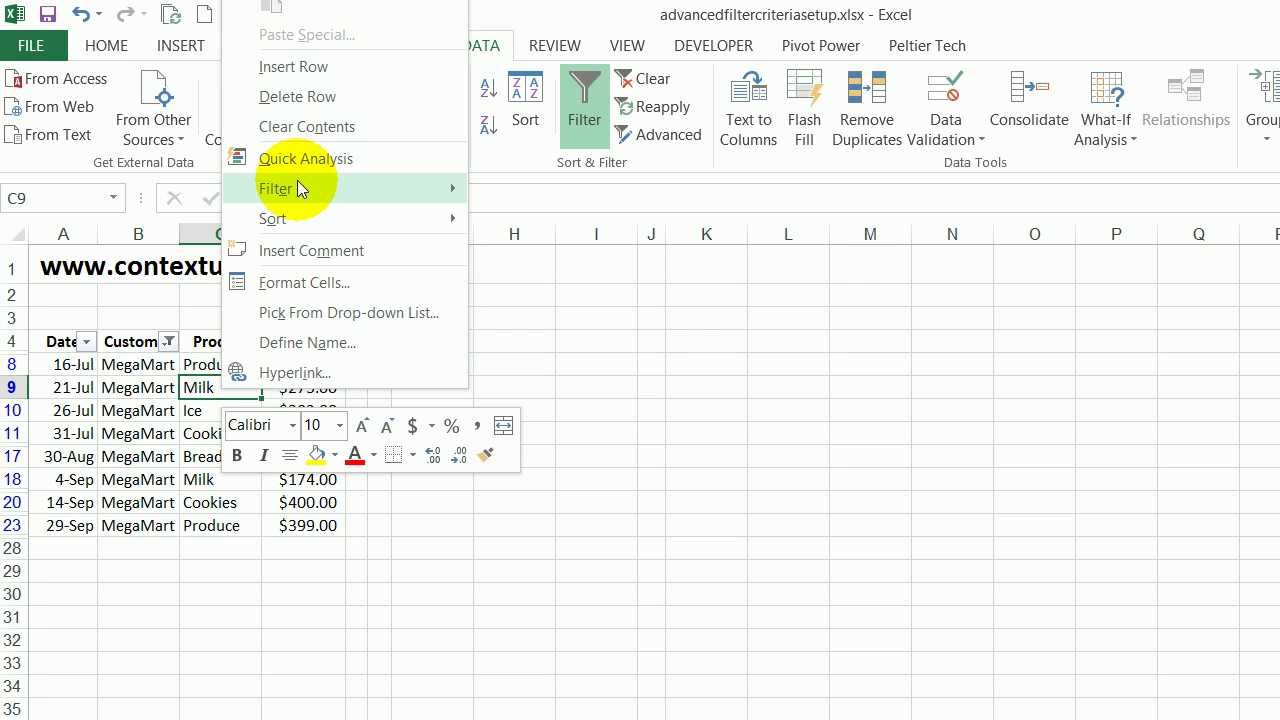
mouse_move(297, 181)
click(522, 255)
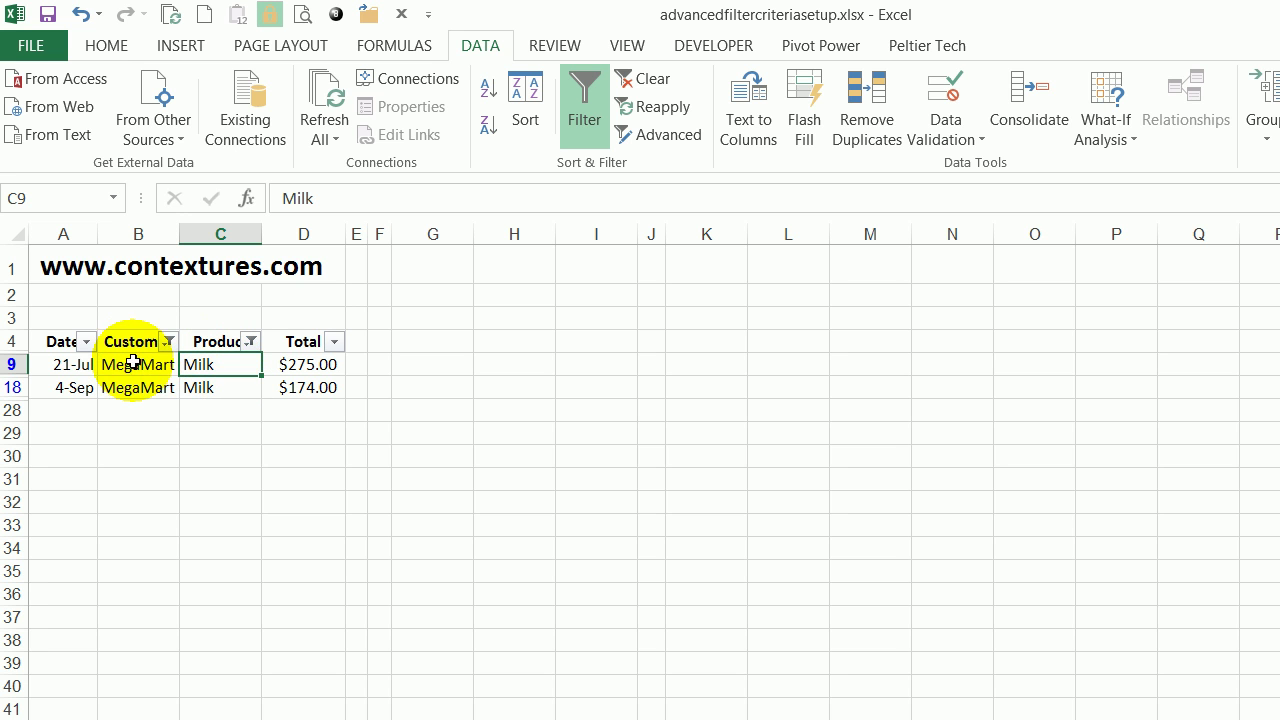
Turn off AutoFilter and select the Milk entries in rows 9 and 14, then B8
click(585, 112)
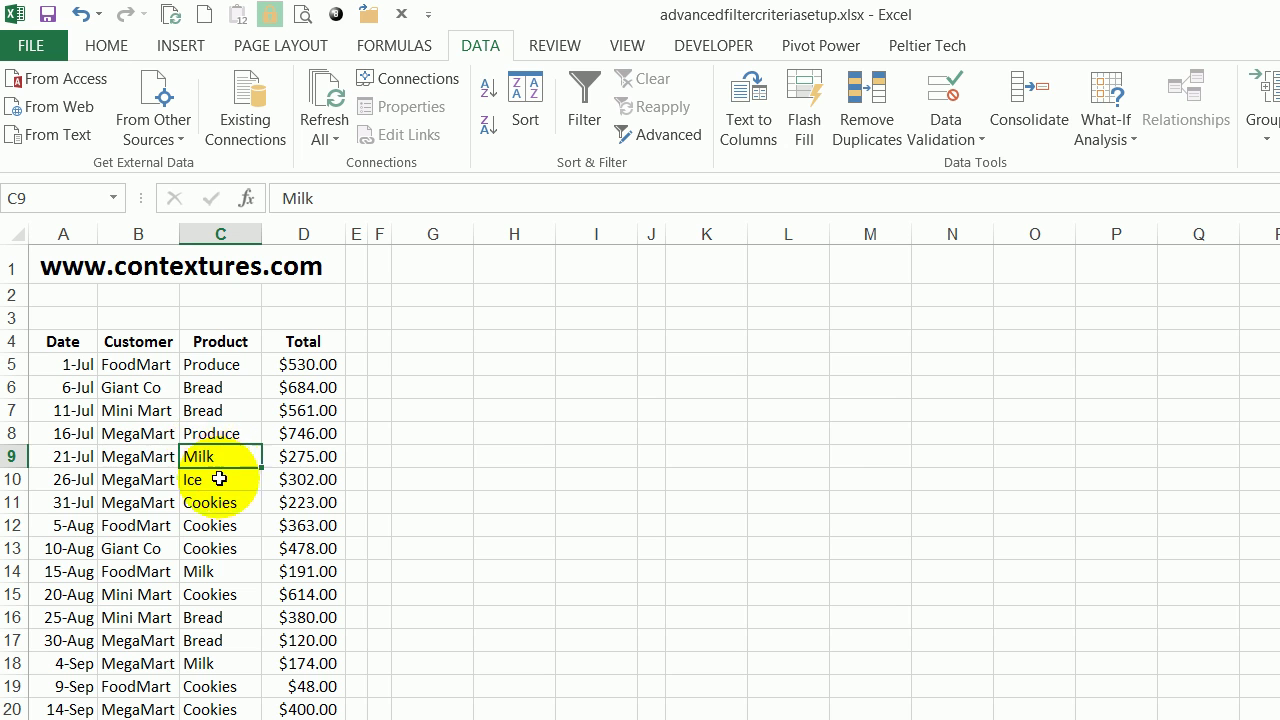
drag(134, 456, 195, 456)
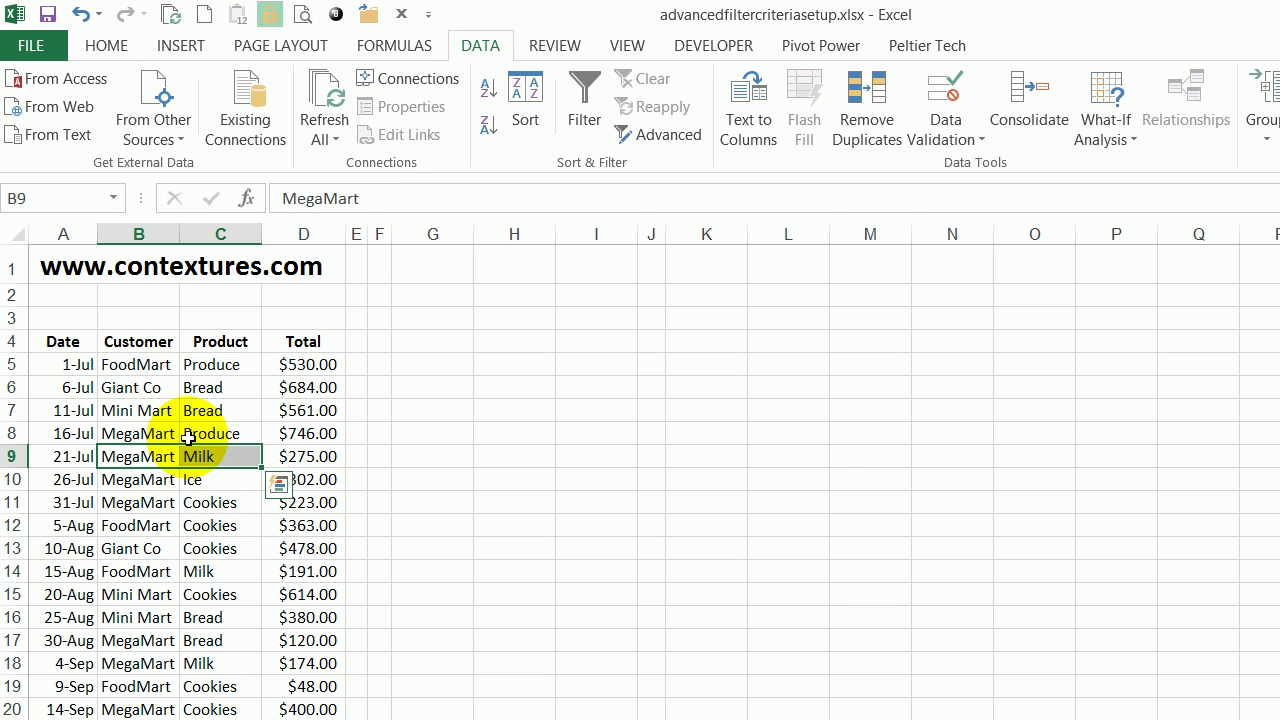
drag(150, 567, 232, 572)
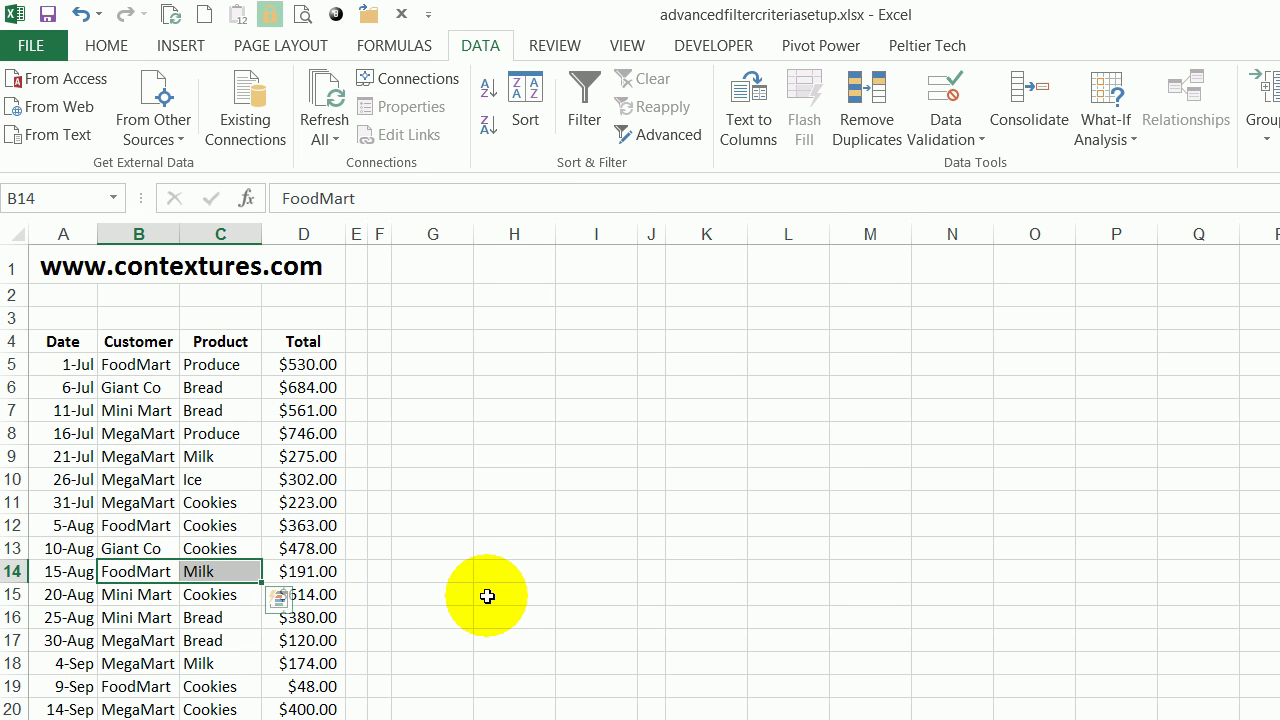
click(112, 432)
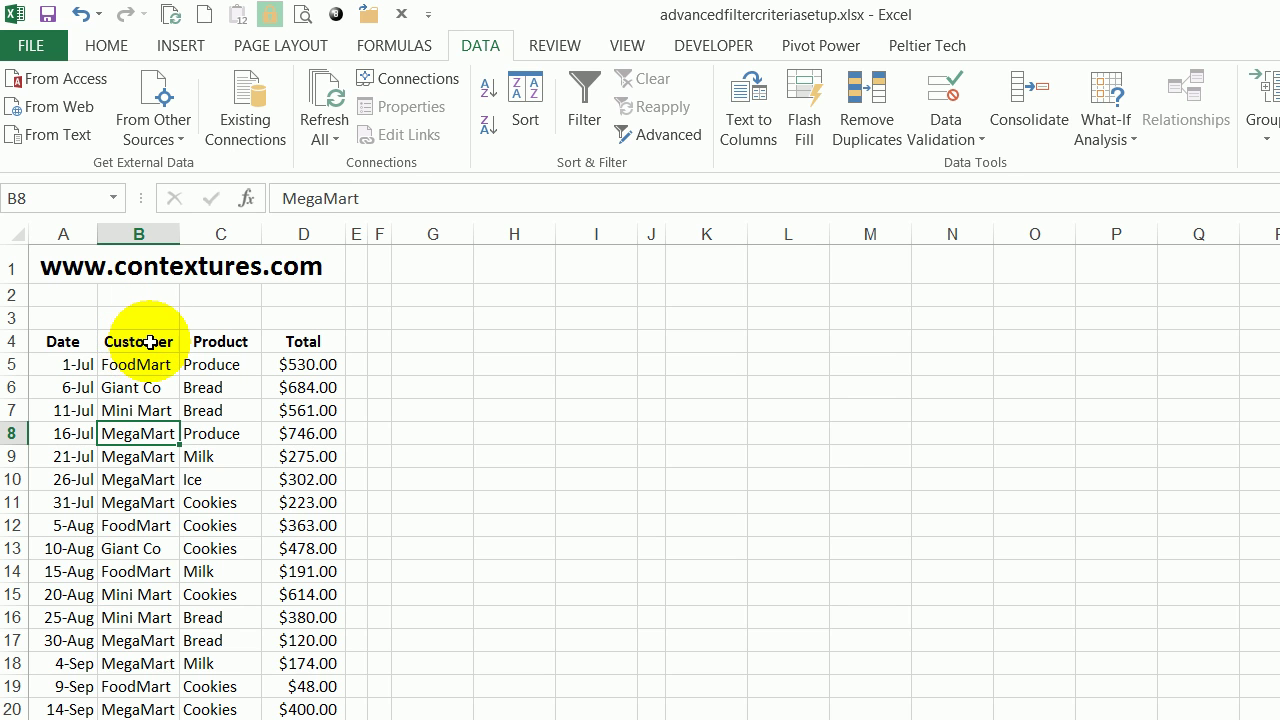
Copy the Customer and Product headings into G1:H1 as the criteria headings
drag(135, 342, 235, 340)
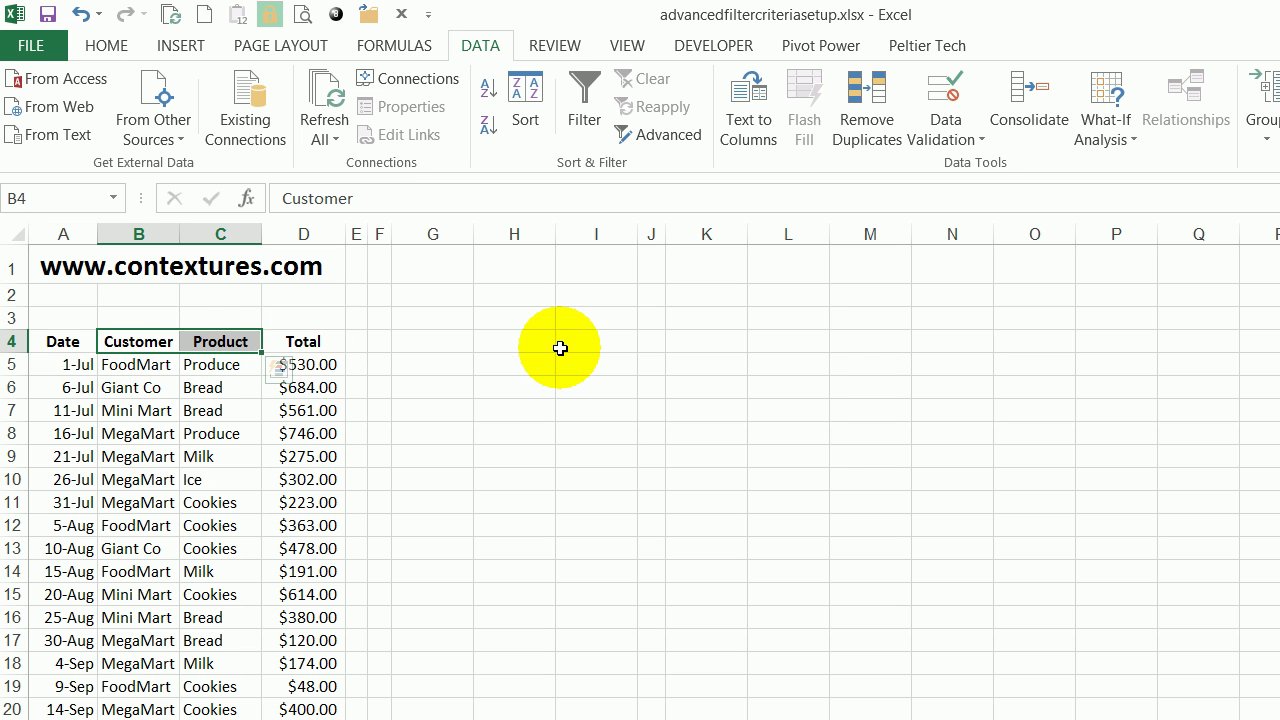
click(105, 47)
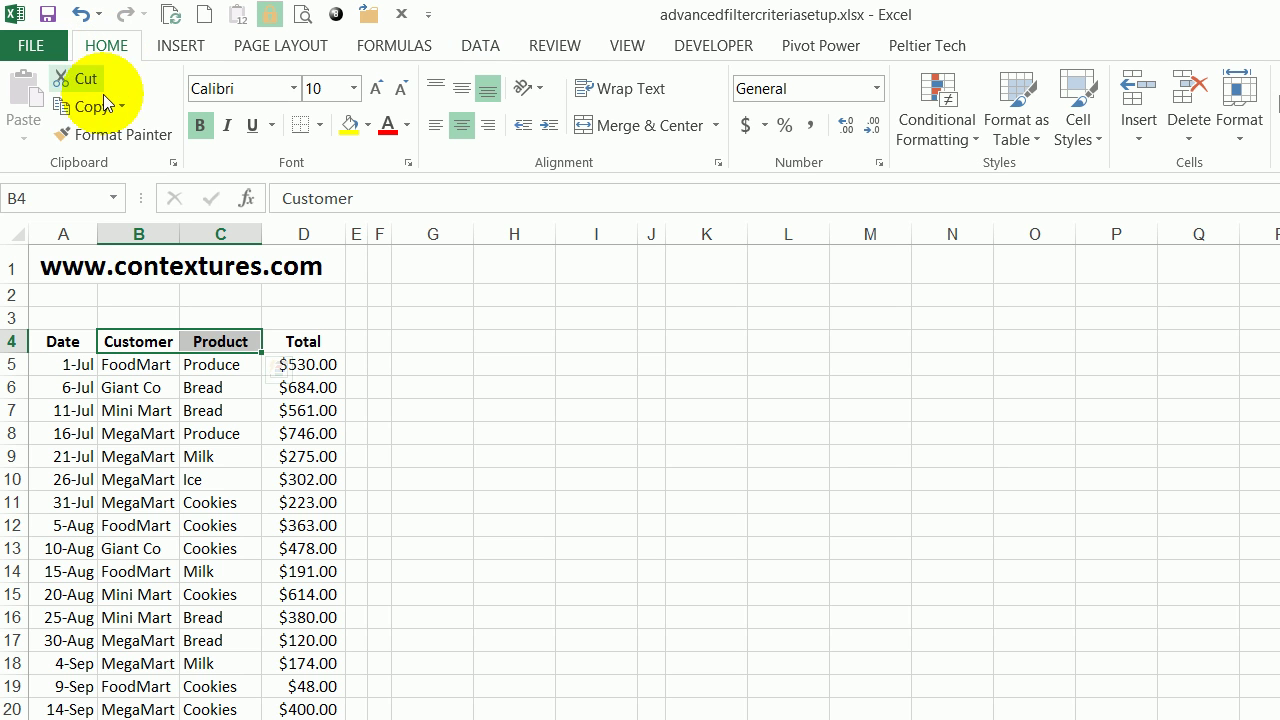
click(90, 110)
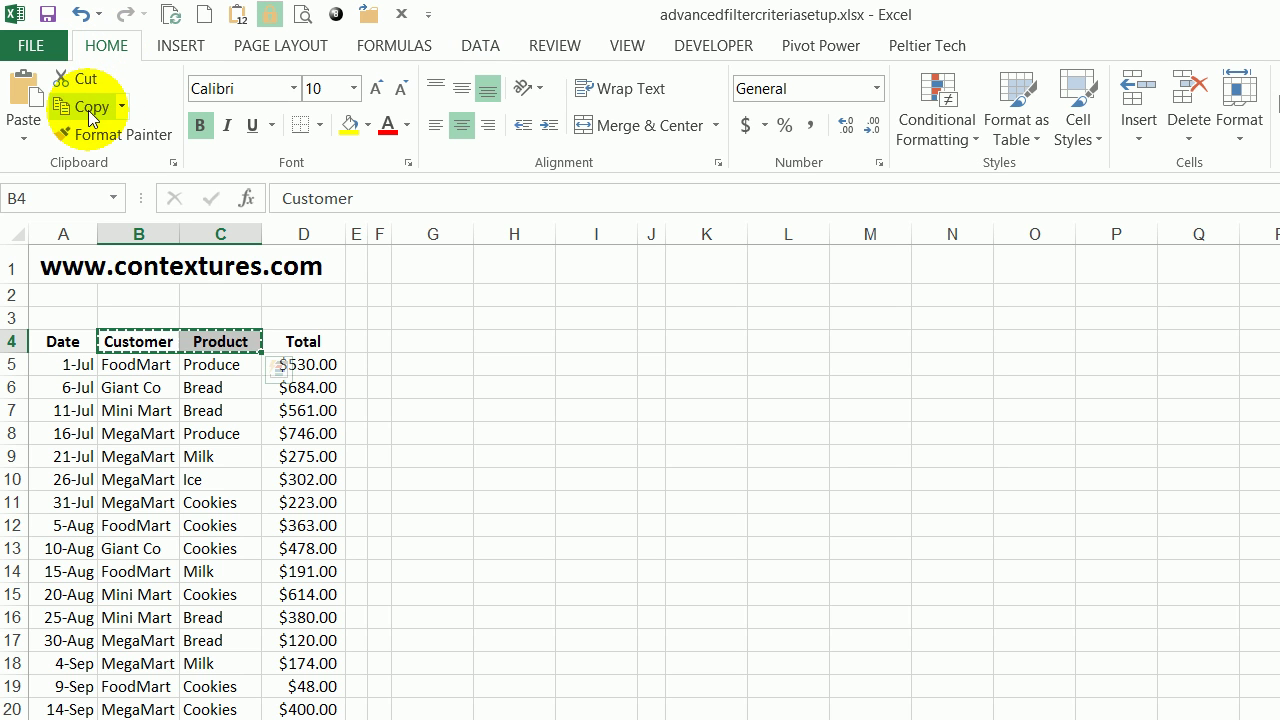
click(430, 267)
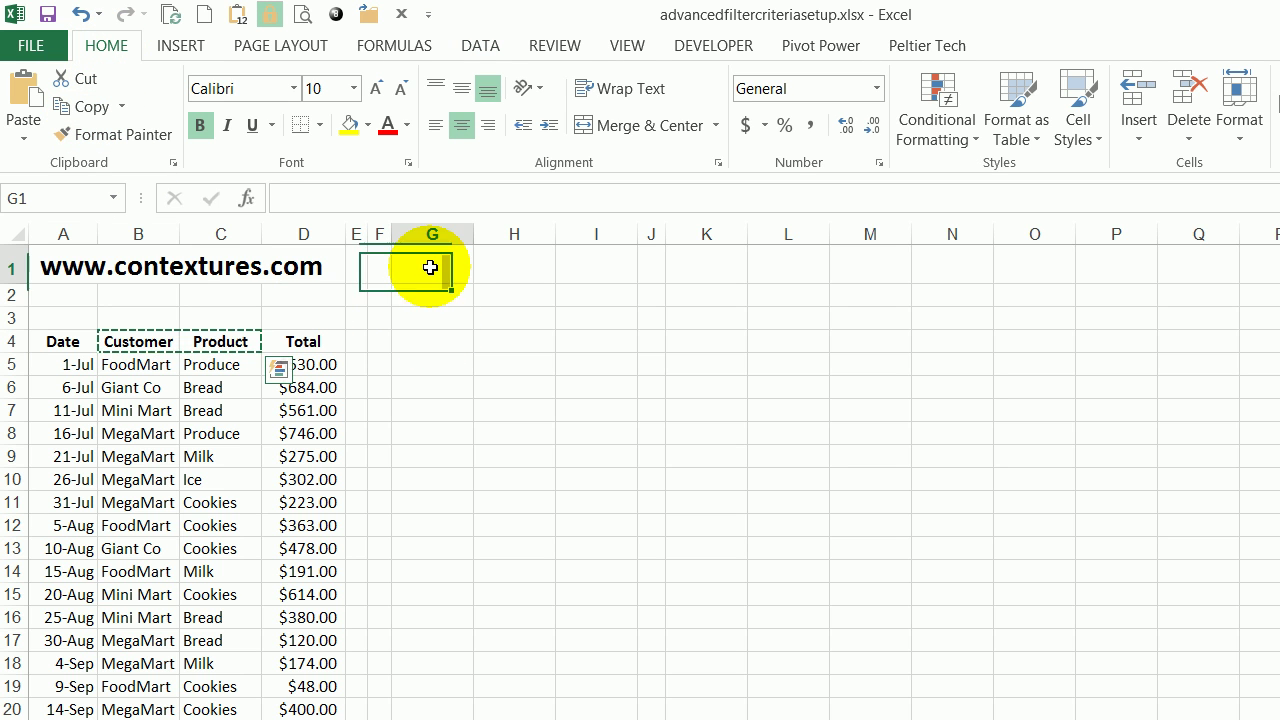
click(23, 95)
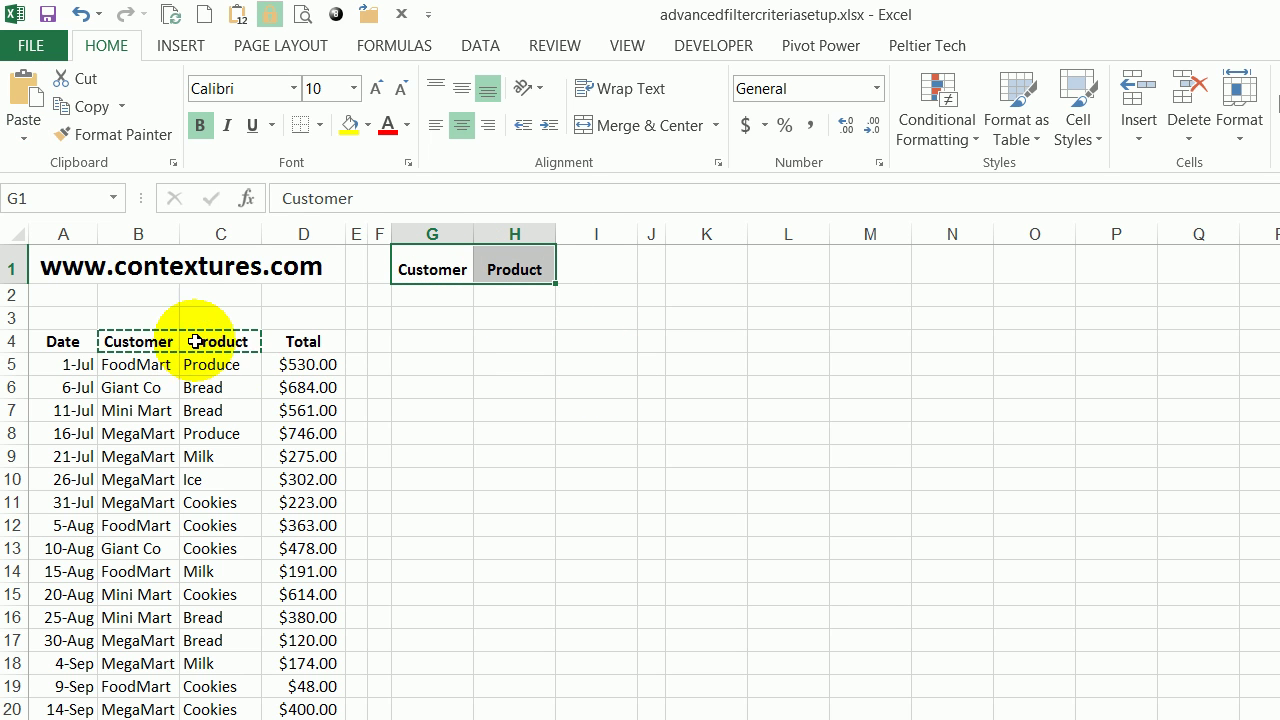
Copy MegaMart from B8 into cell G2 under Customer
click(433, 298)
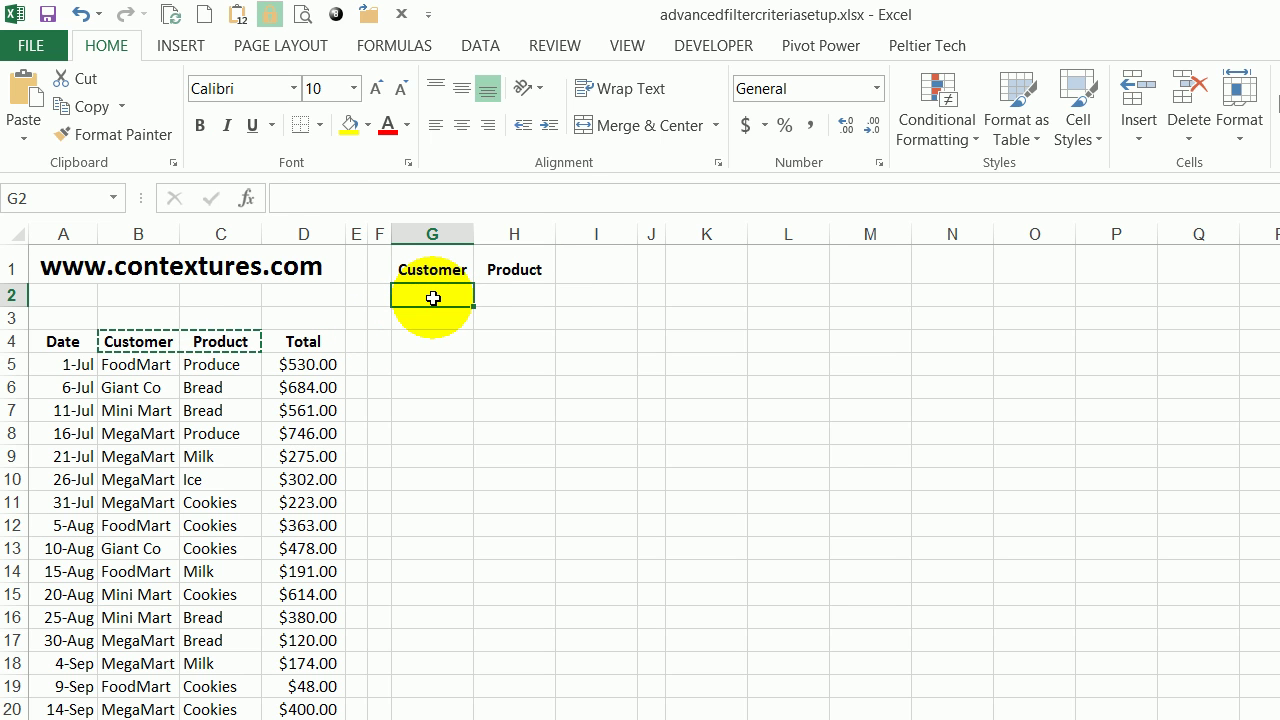
click(130, 436)
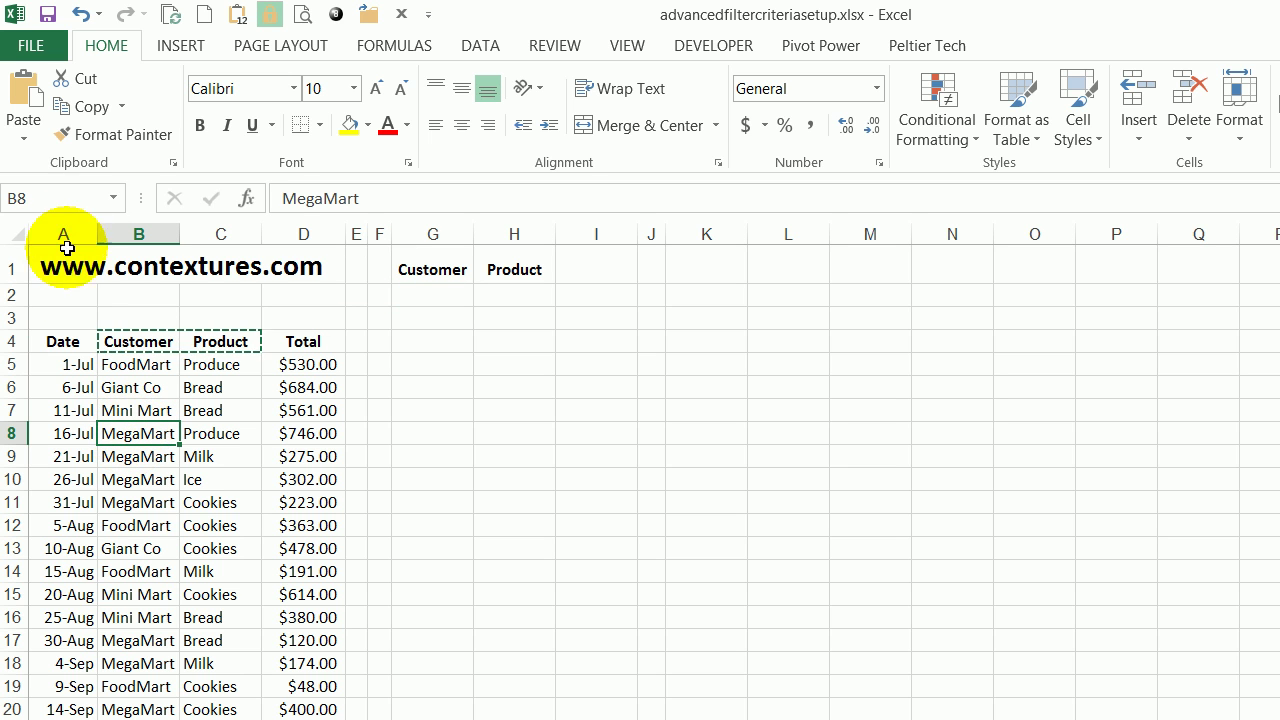
click(86, 106)
click(413, 300)
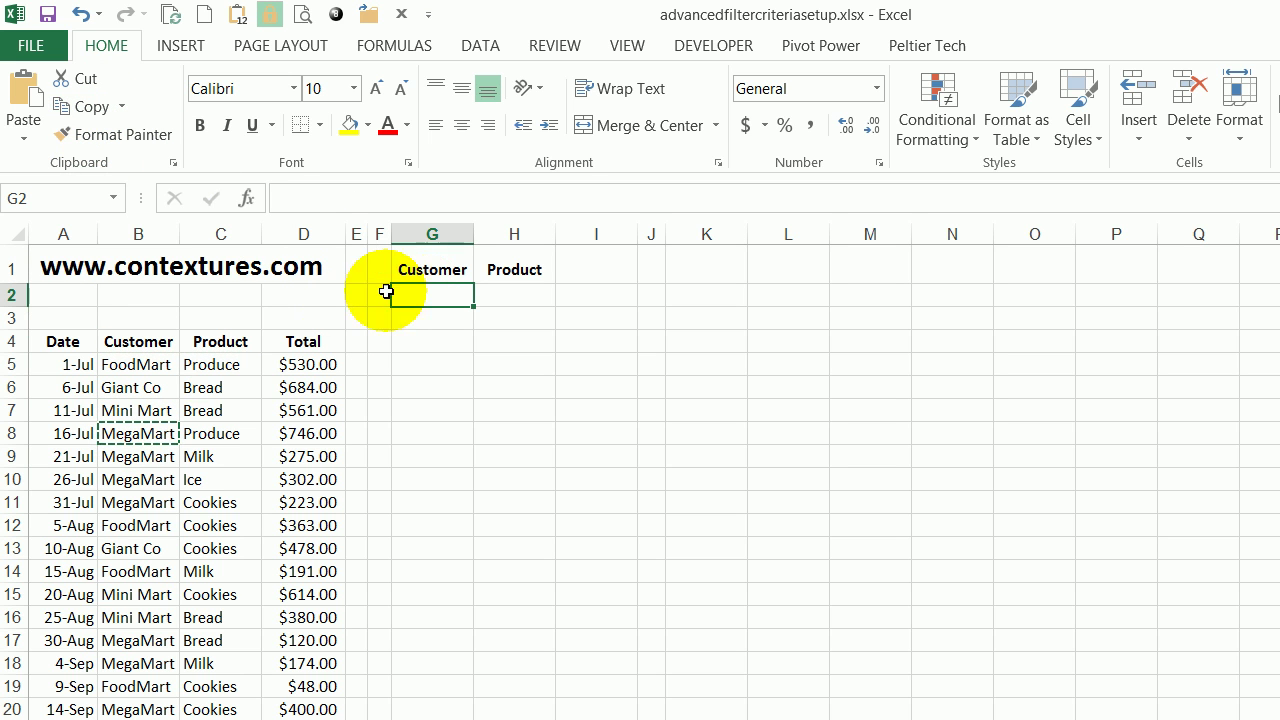
click(25, 100)
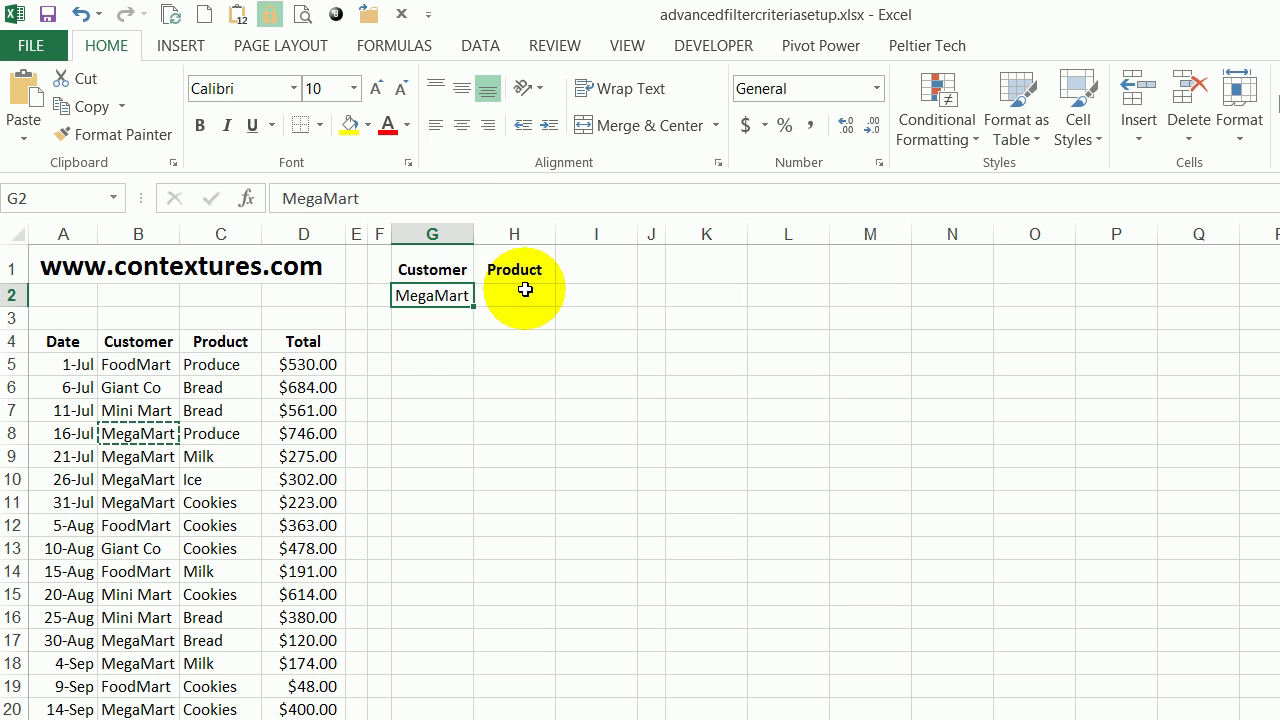
Copy Milk from C9 into cell H3 under Product
click(221, 450)
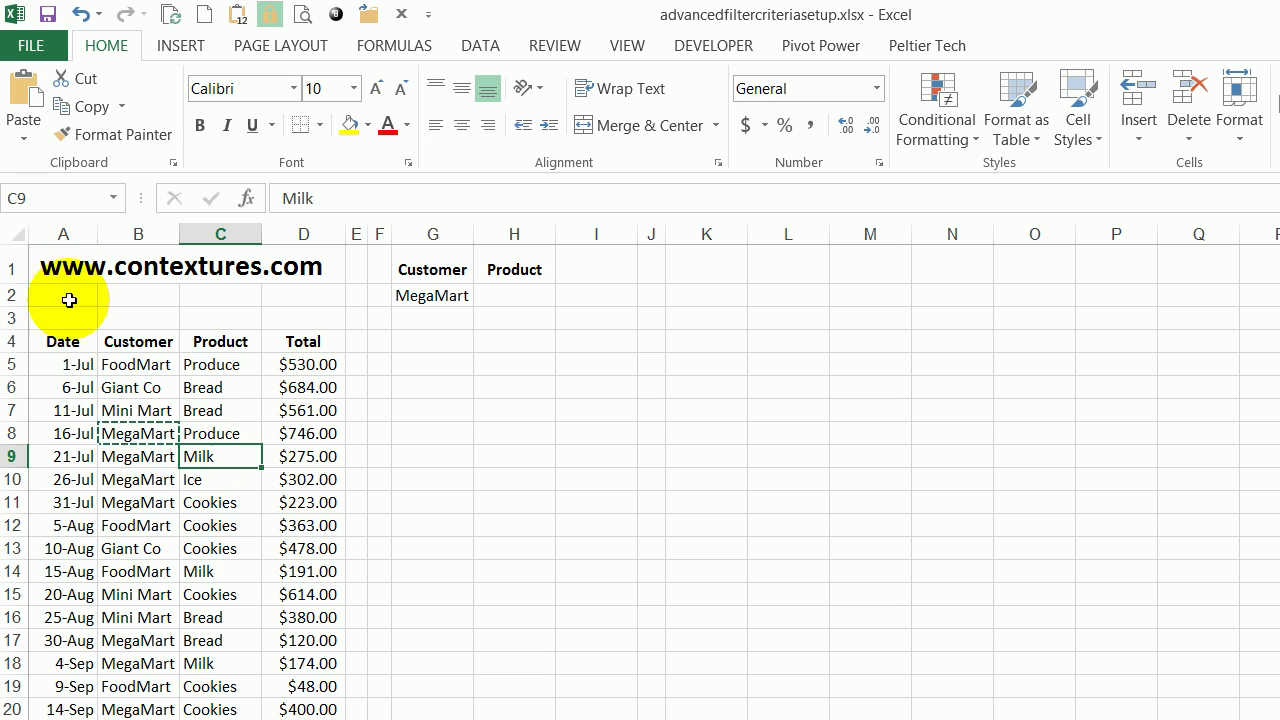
click(78, 108)
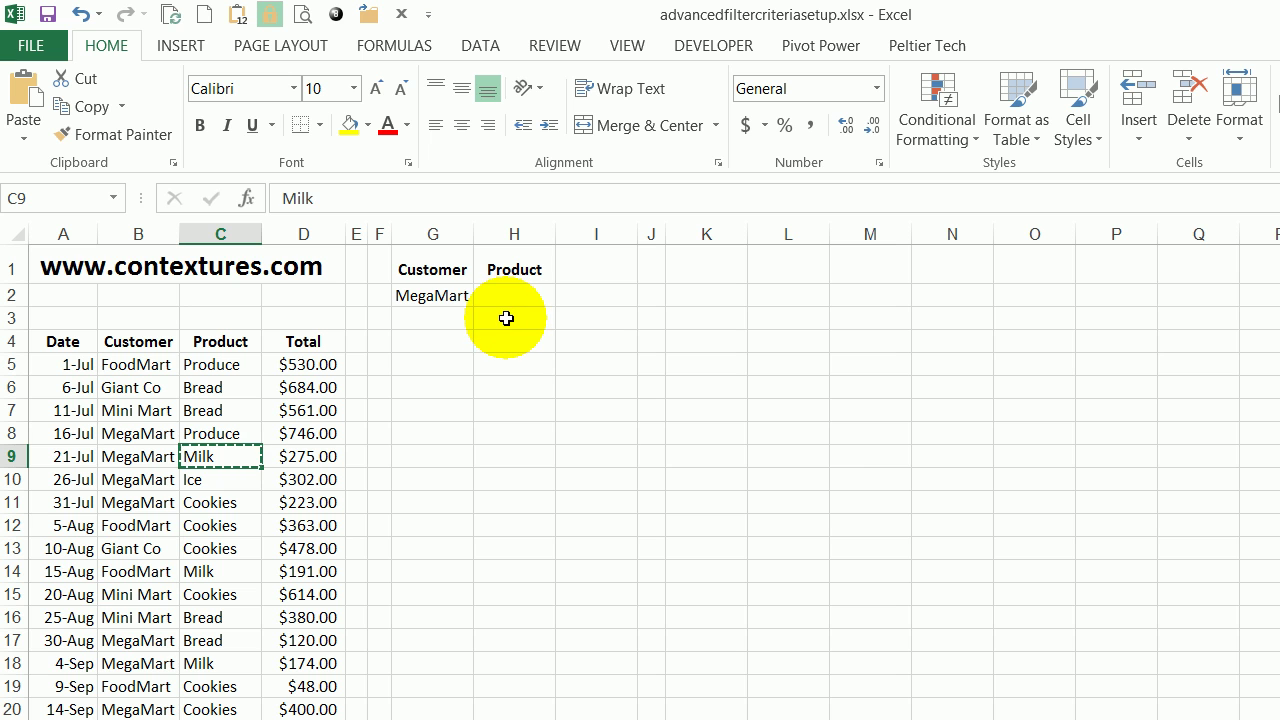
click(506, 318)
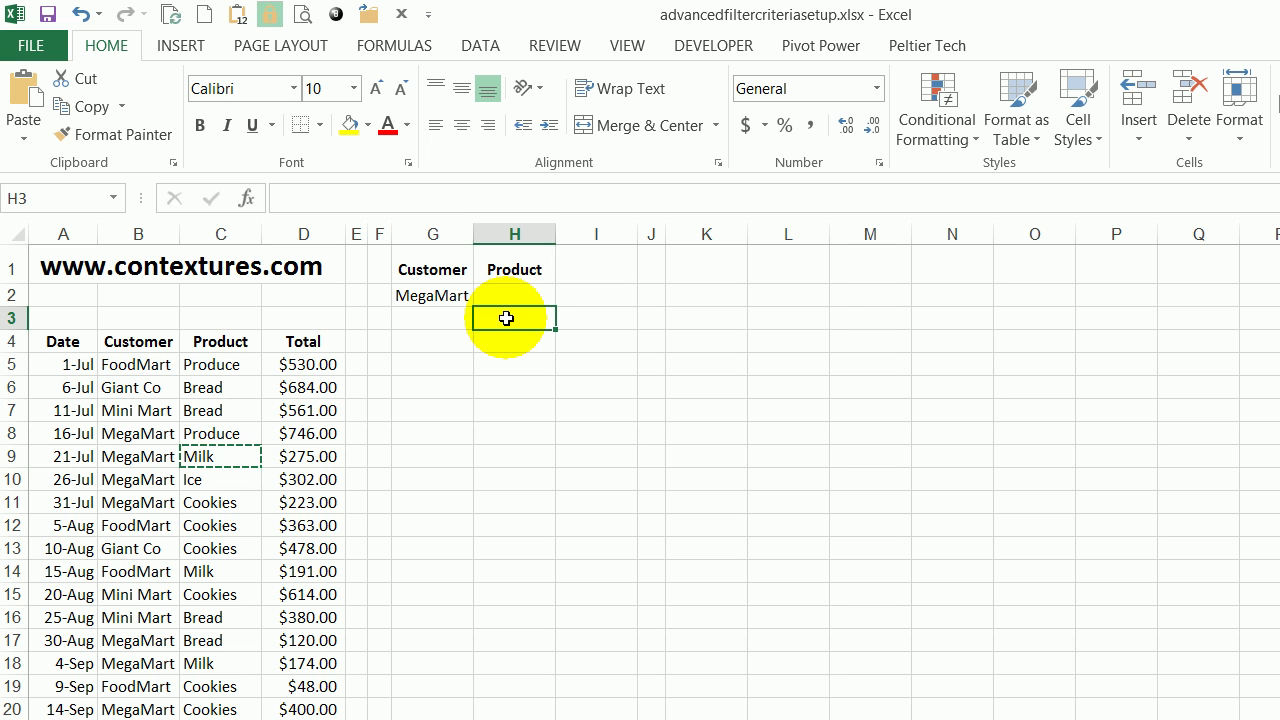
click(30, 106)
Select the criteria rows G2:H2 and G3:H3 to show the OR layout, then select a cell in the list
drag(416, 272, 497, 320)
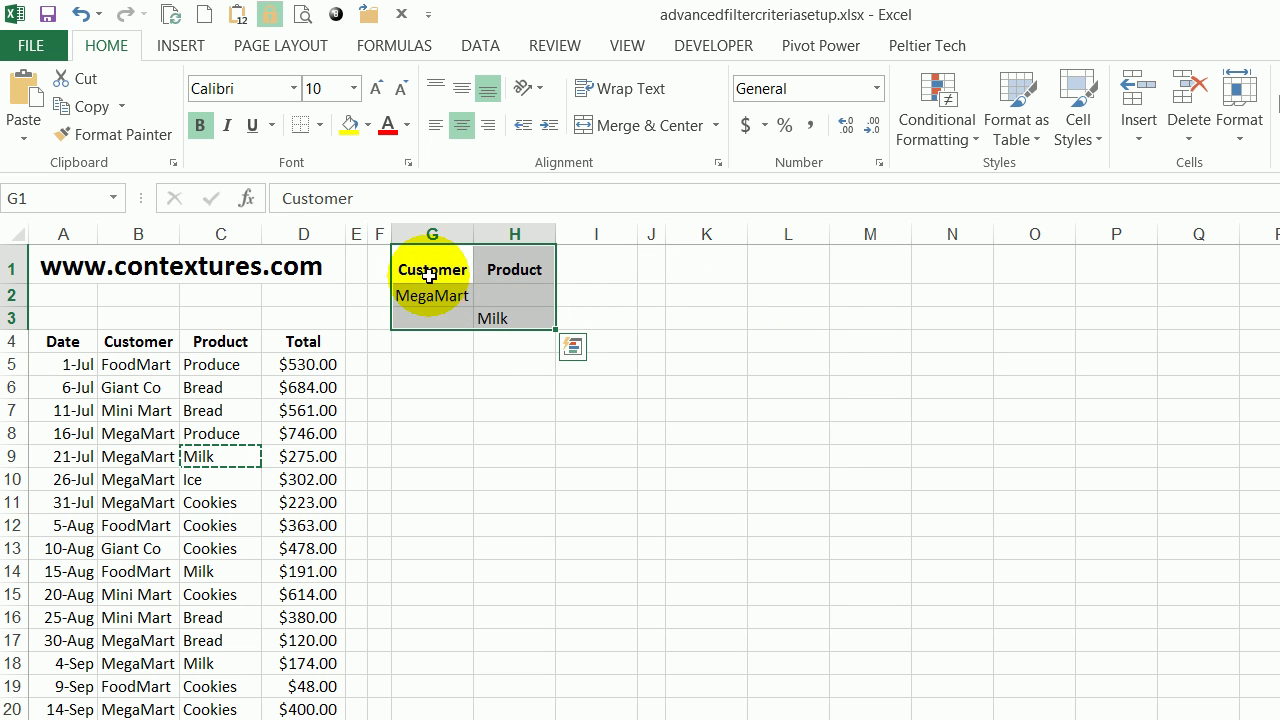
click(426, 298)
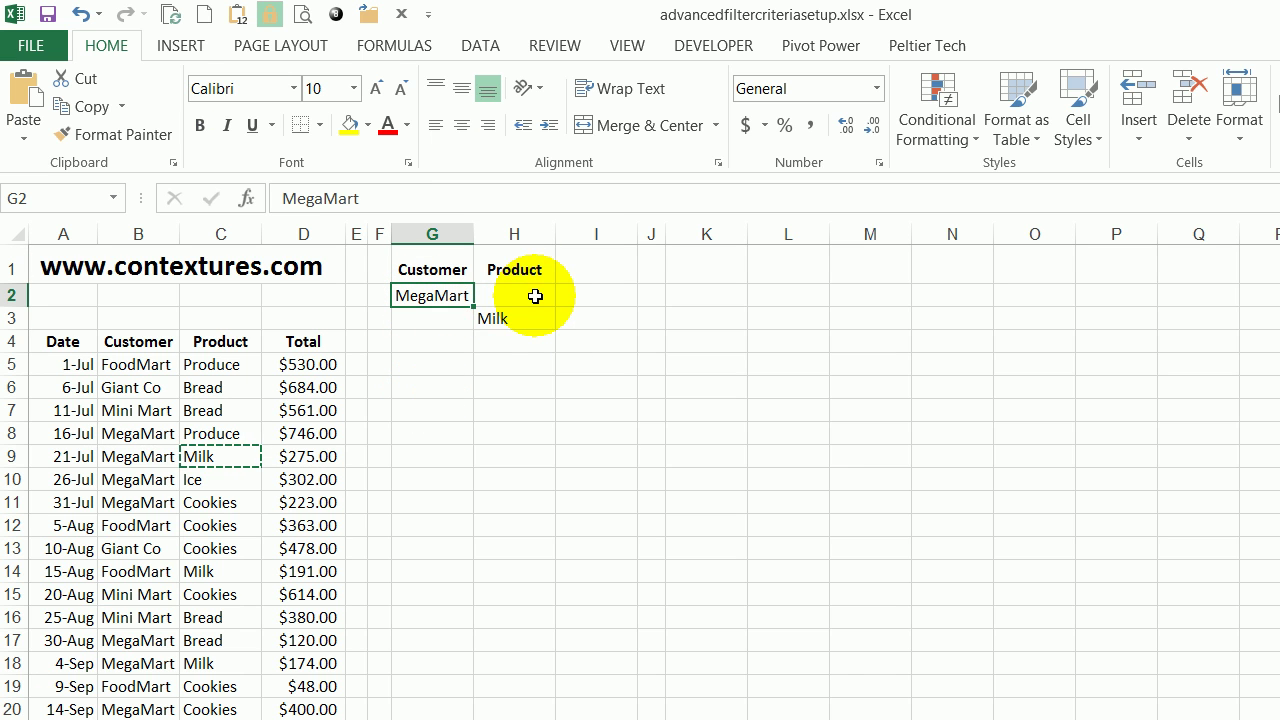
click(422, 320)
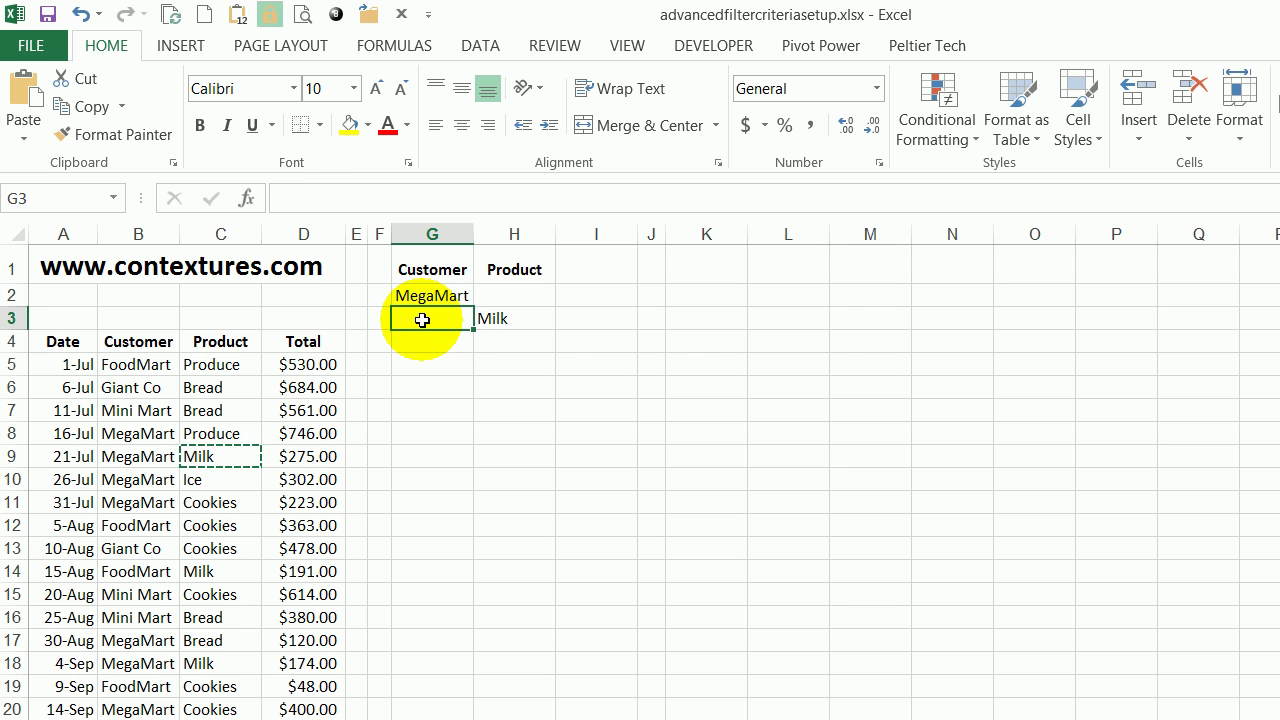
click(526, 316)
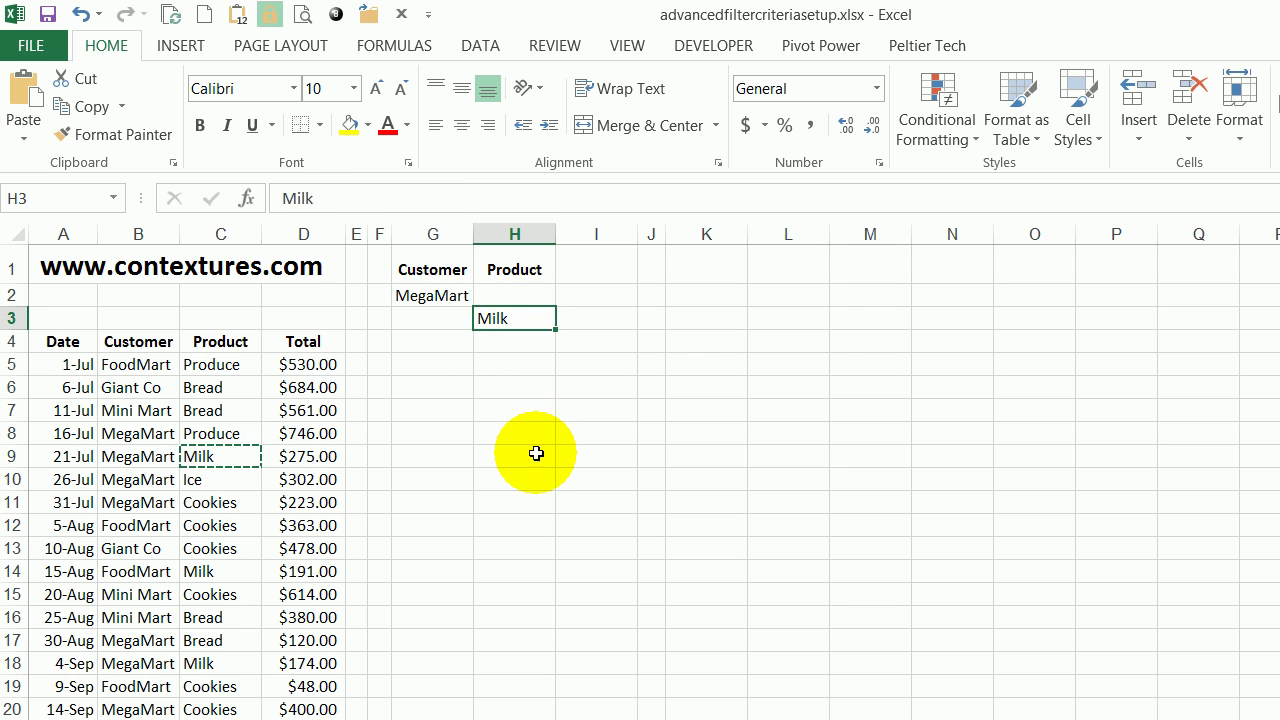
drag(440, 318, 520, 318)
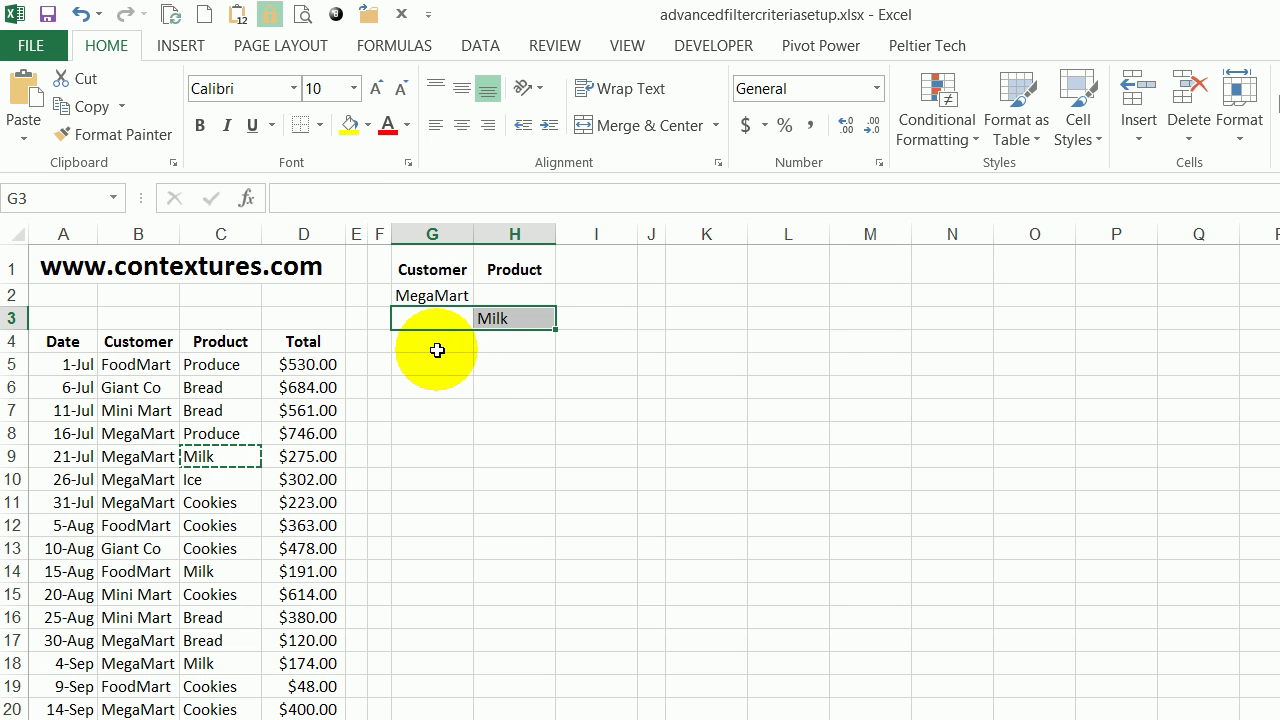
drag(414, 294, 505, 294)
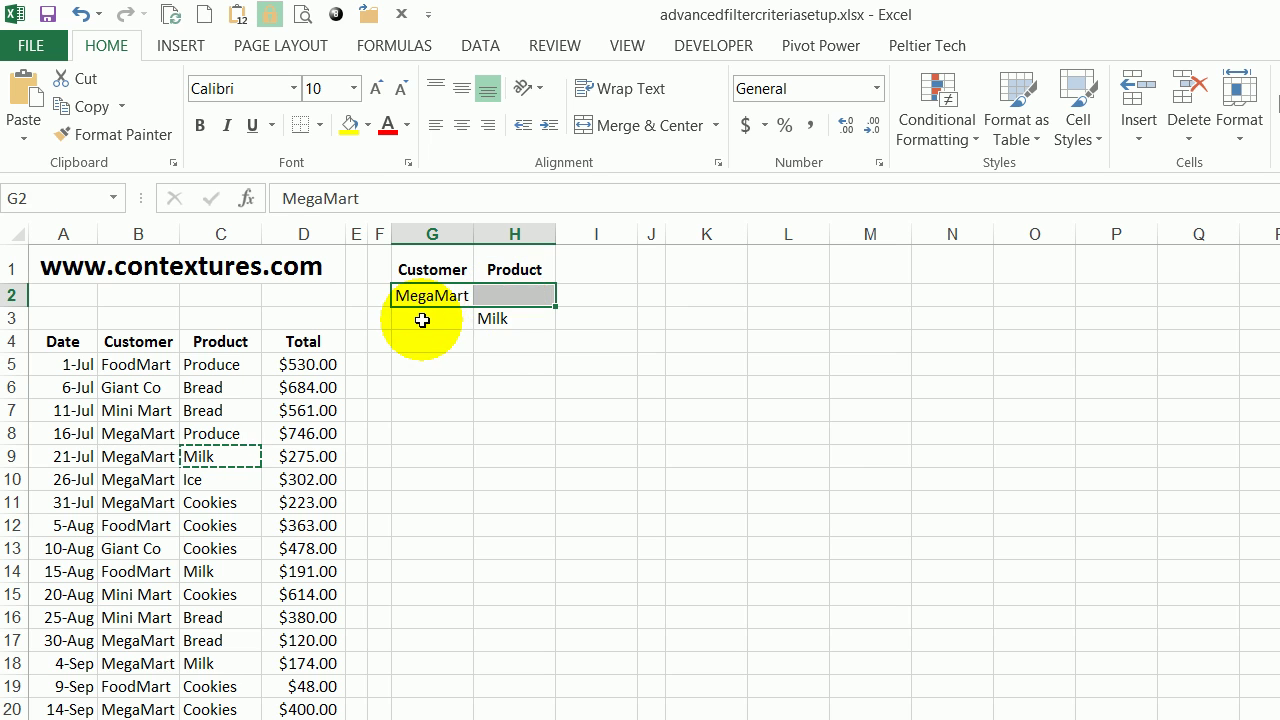
drag(423, 317, 508, 320)
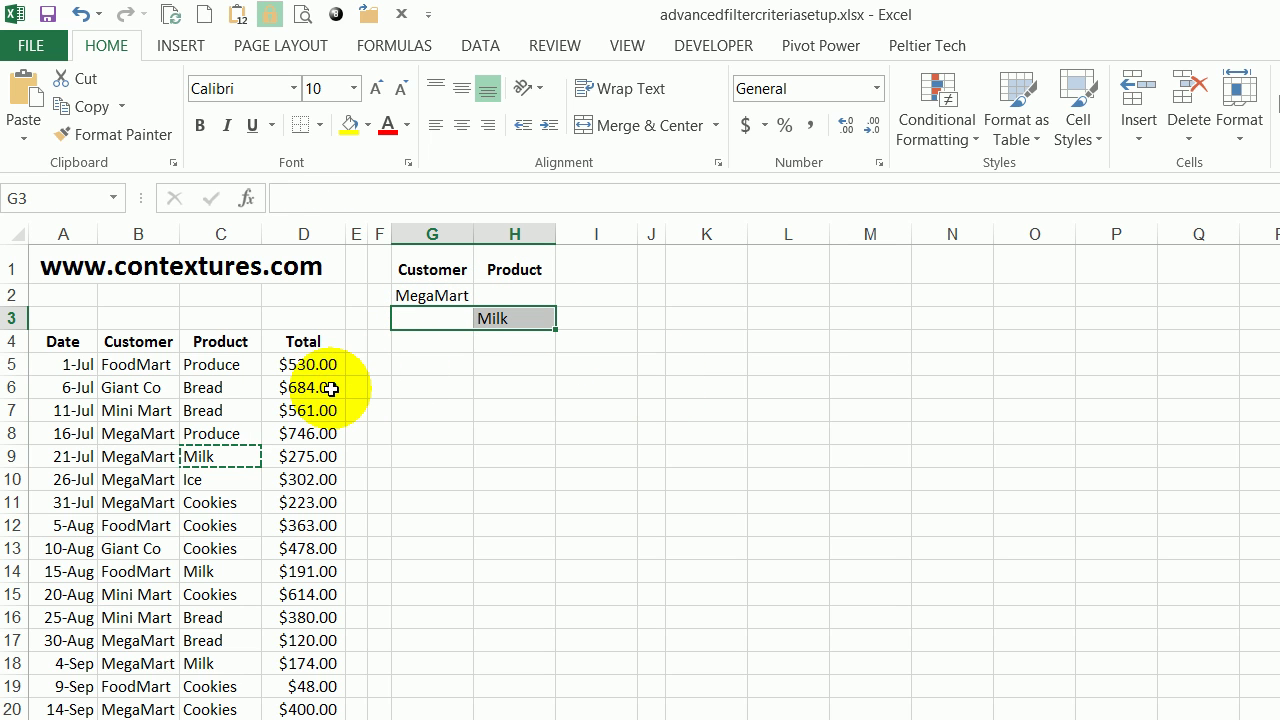
click(139, 365)
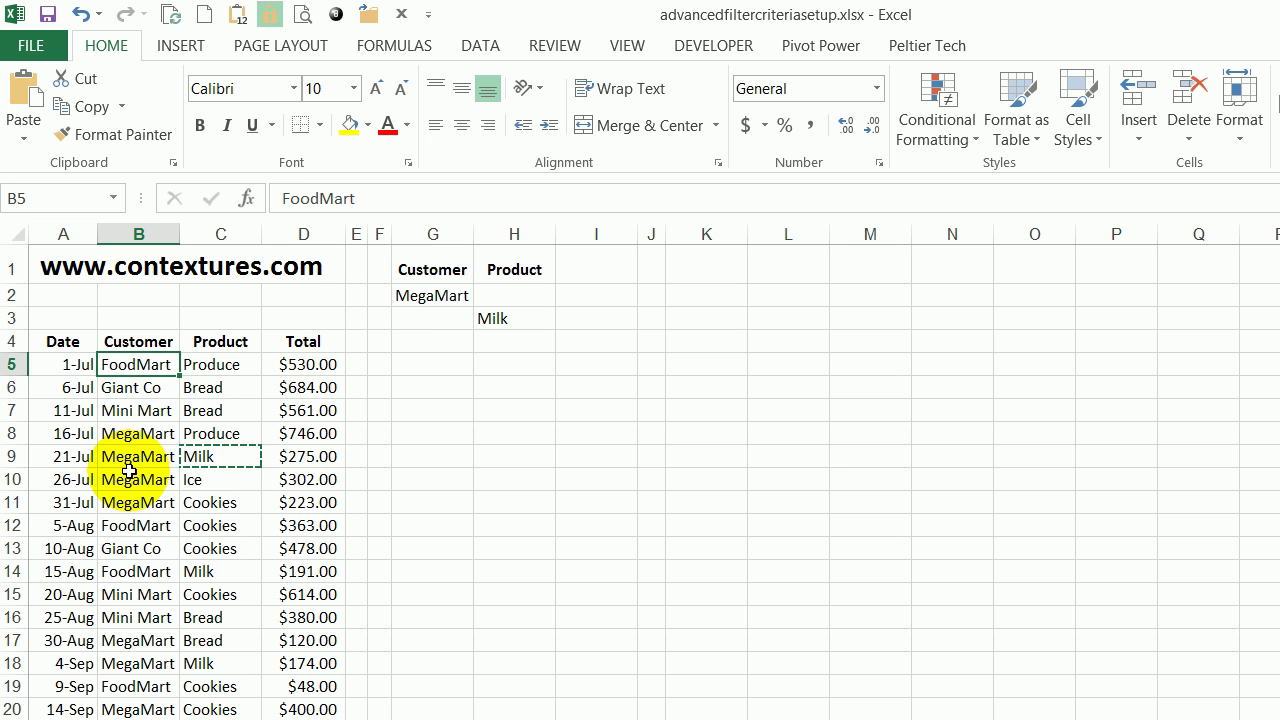
Open Advanced Filter set to filter in place with list range A4:D27
click(478, 44)
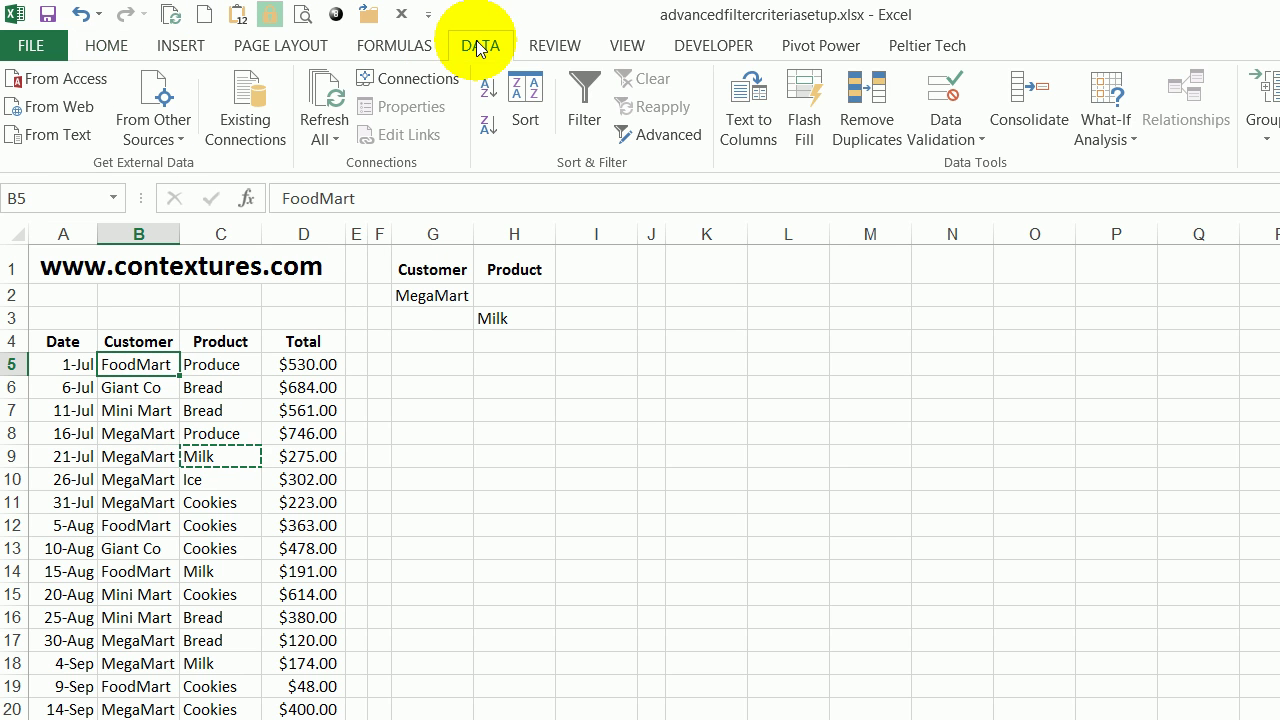
click(686, 143)
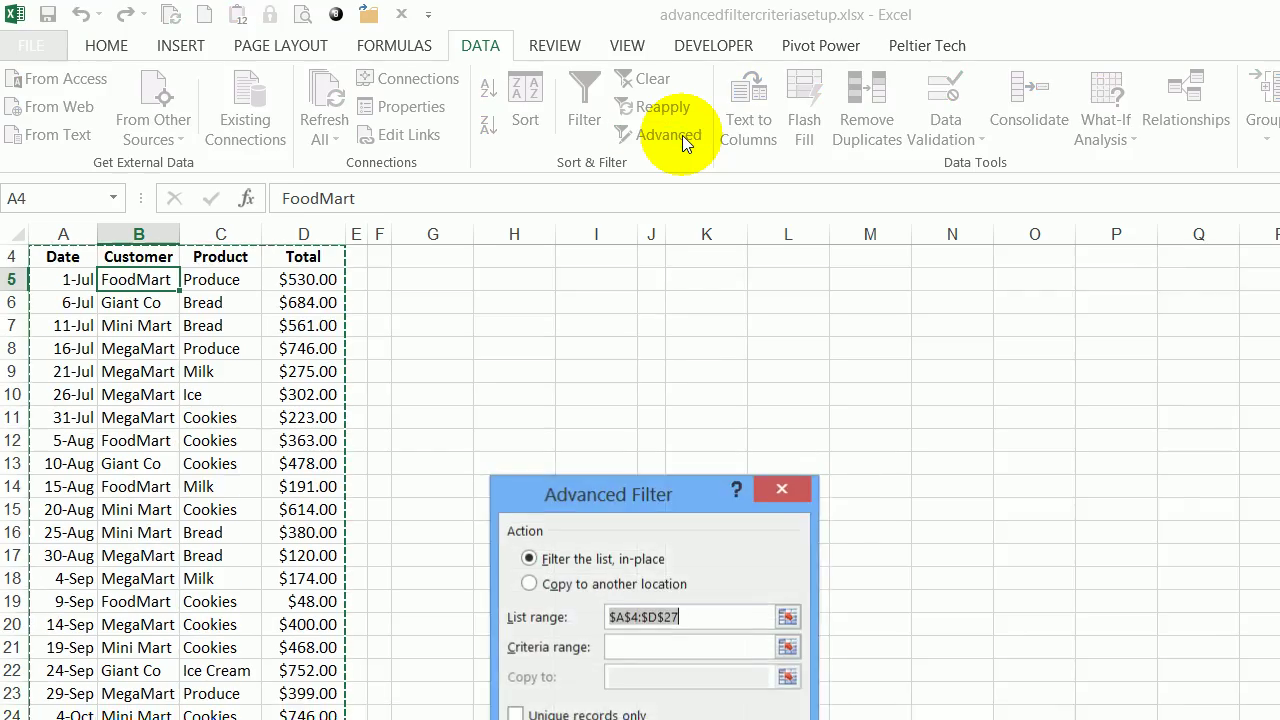
drag(551, 309, 550, 262)
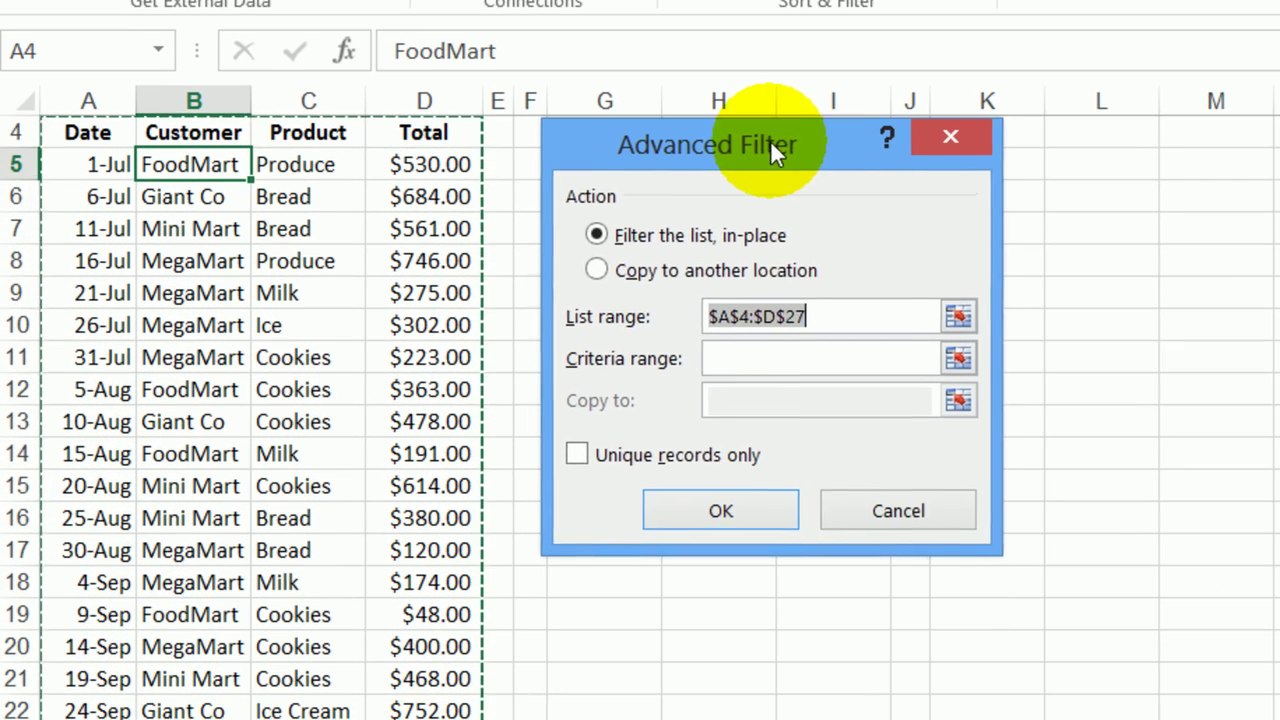
drag(770, 140, 773, 139)
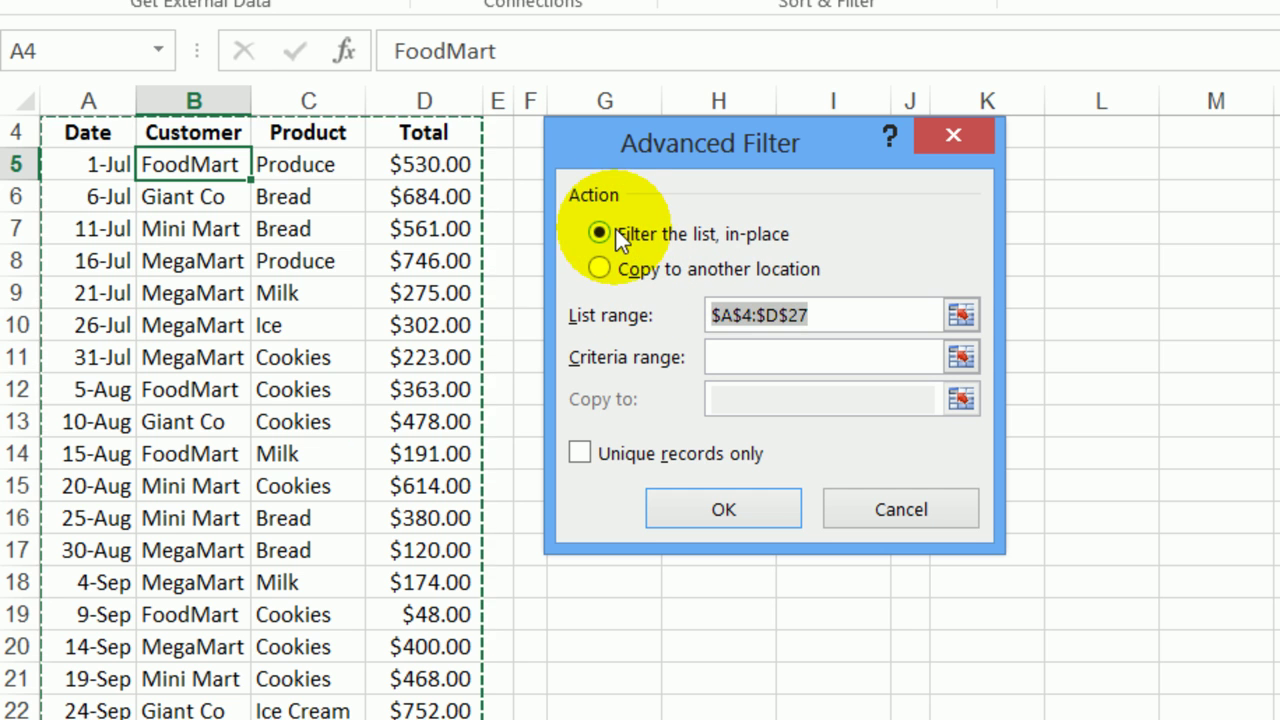
click(808, 316)
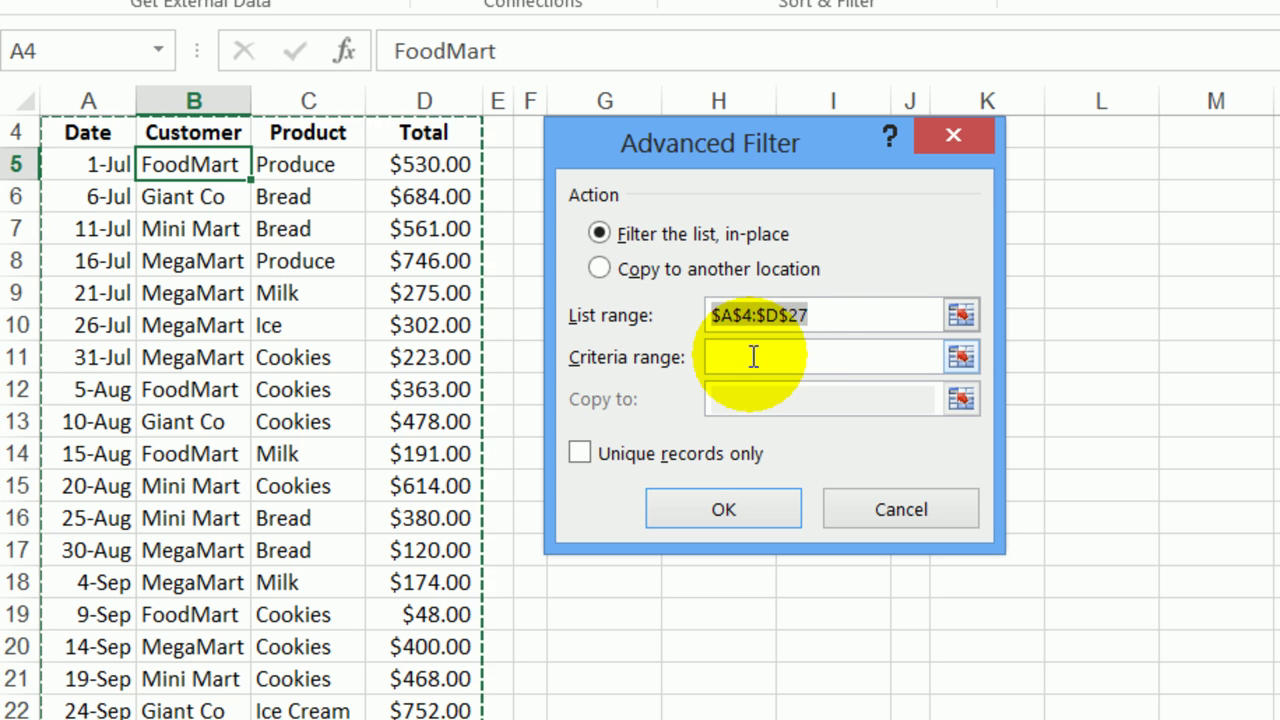
Set the Advanced Filter criteria range to G1:H3
click(752, 355)
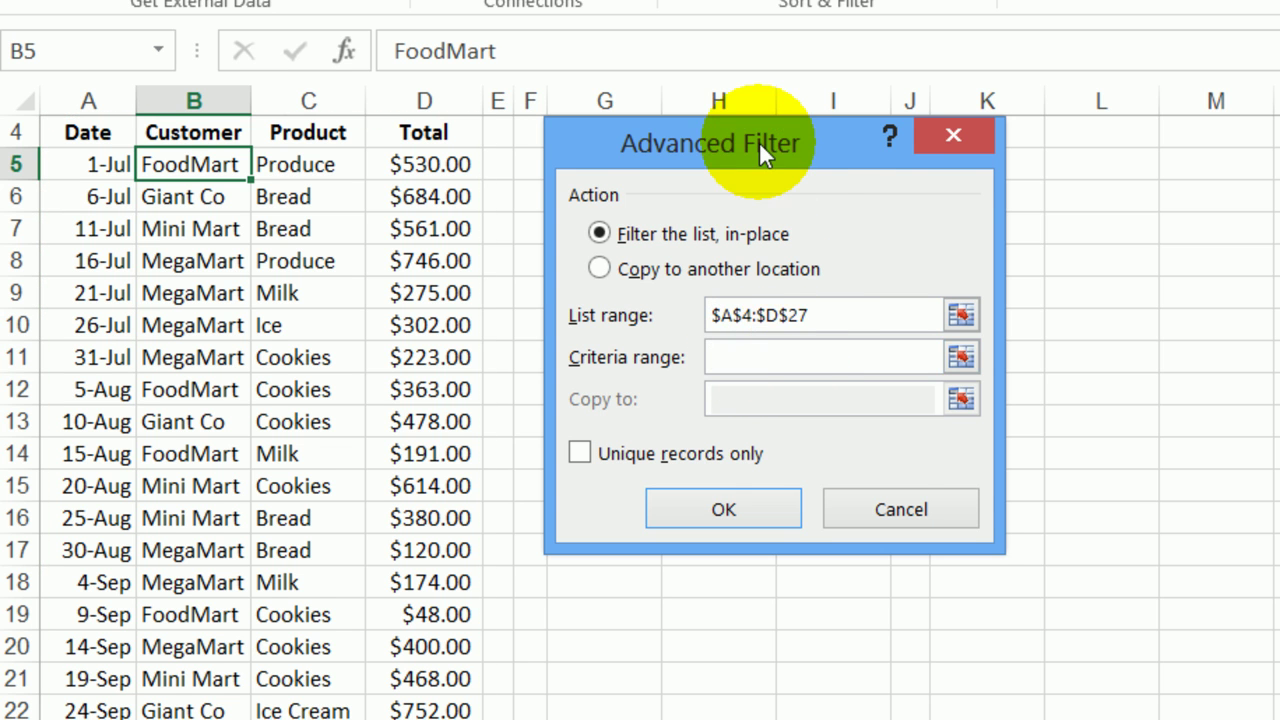
drag(759, 141, 769, 296)
scroll(837, 509, up, 1)
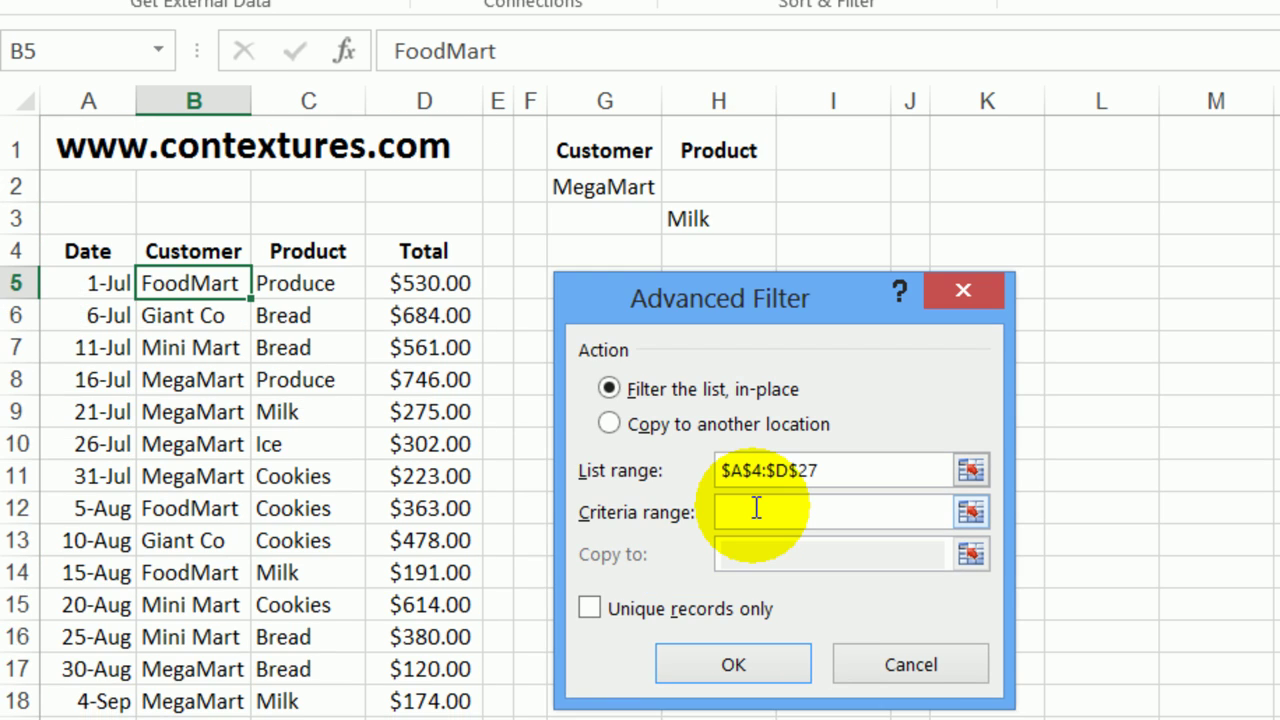
click(593, 145)
drag(593, 145, 688, 214)
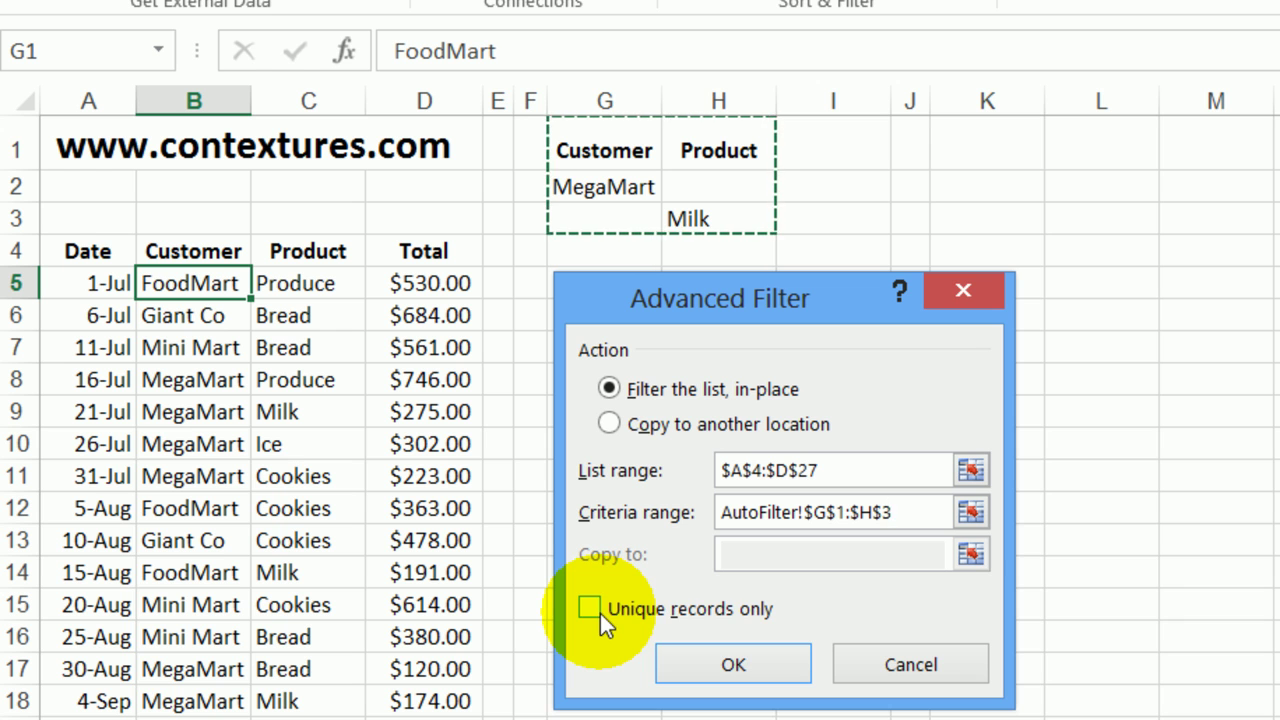
Apply the advanced filter to show MegaMart or Milk rows, then select a FoodMart Milk entry
click(762, 668)
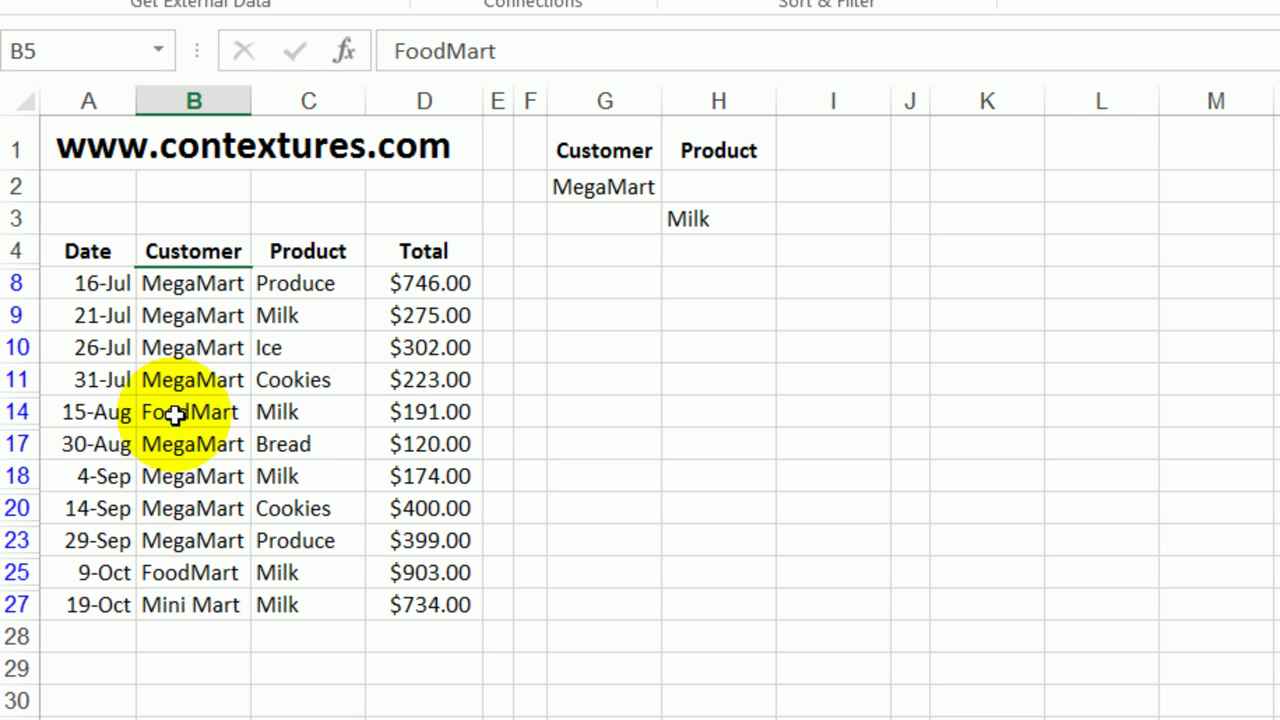
click(337, 411)
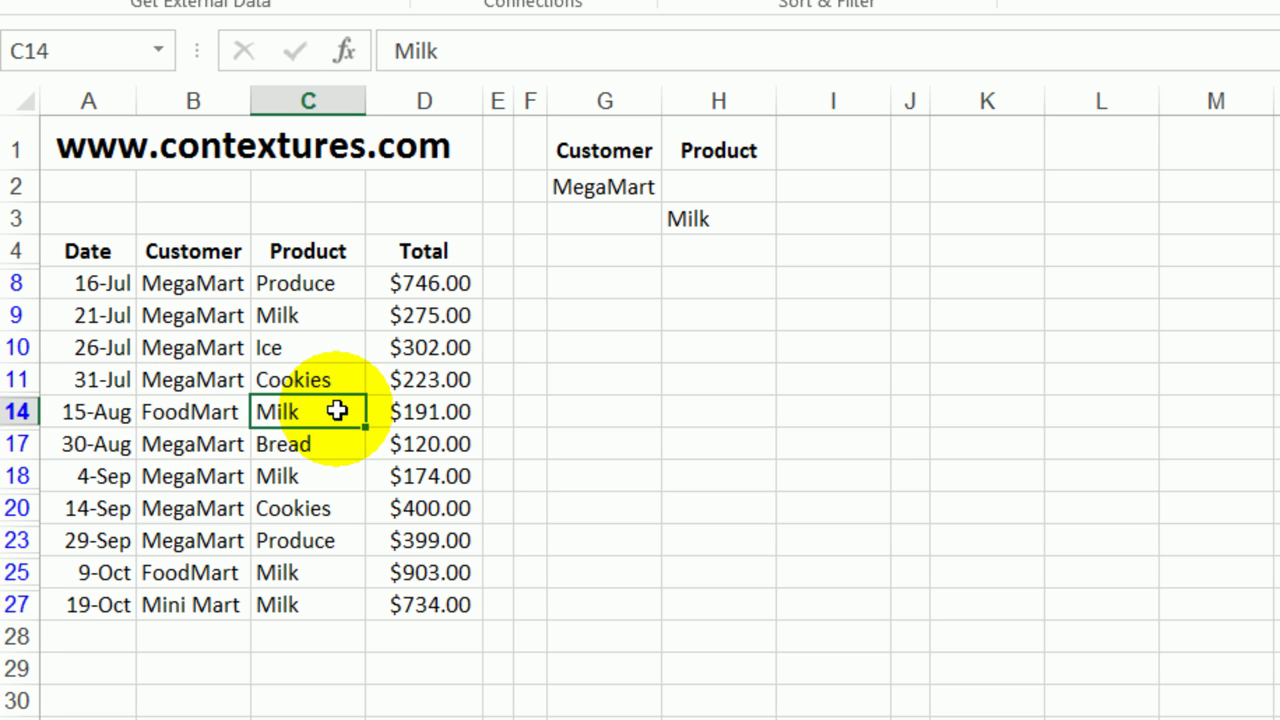